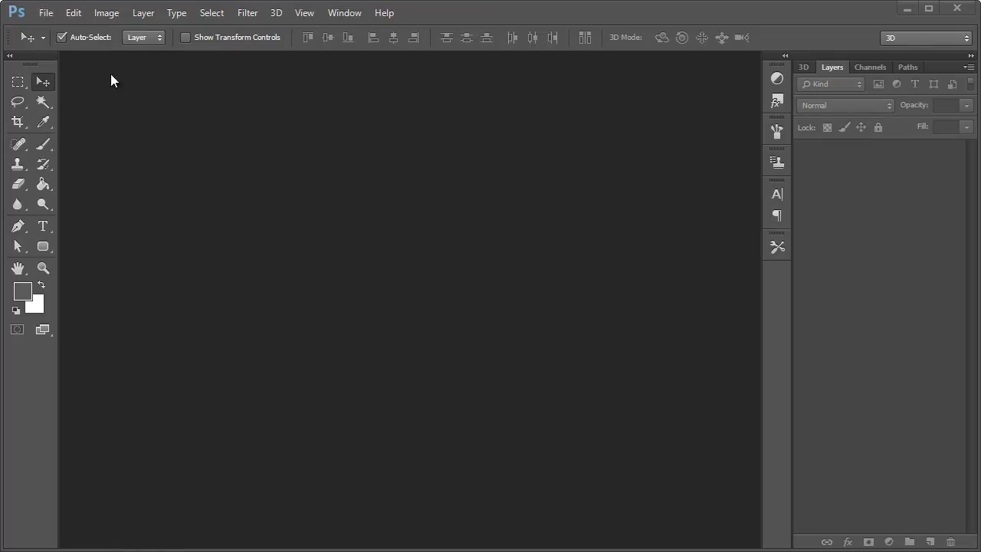
- Open grid.psd from the landing page project folder
left_click(46, 15)
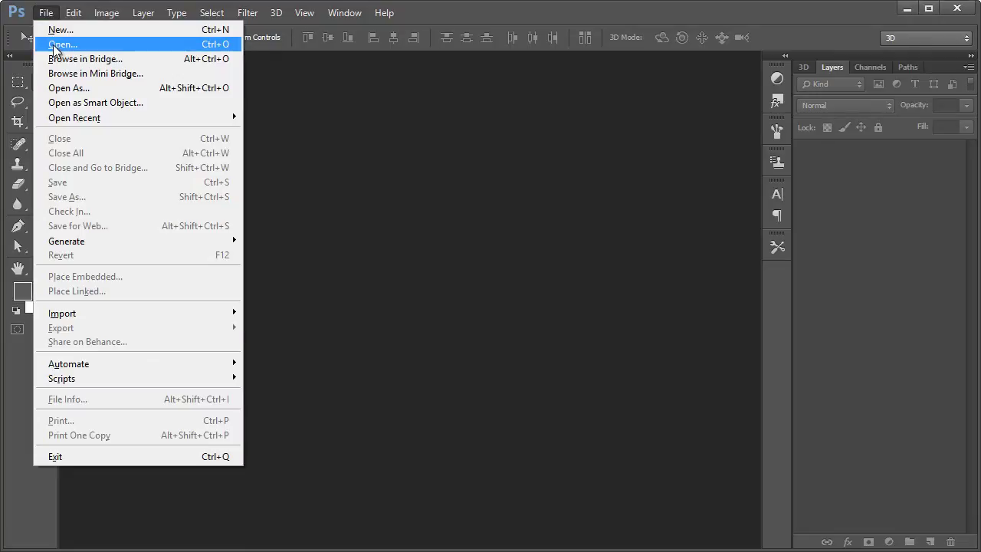
left_click(56, 47)
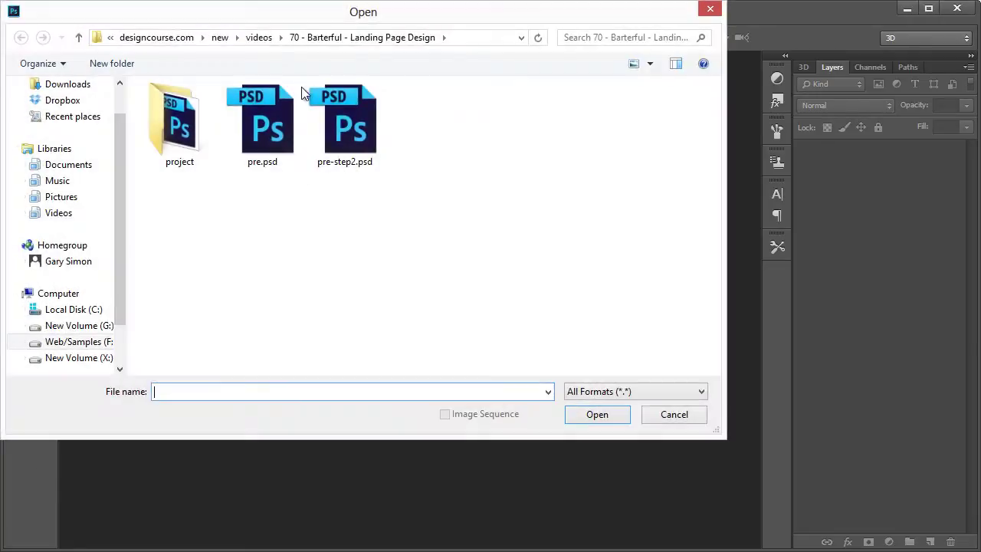
left_click_drag(277, 18, 308, 53)
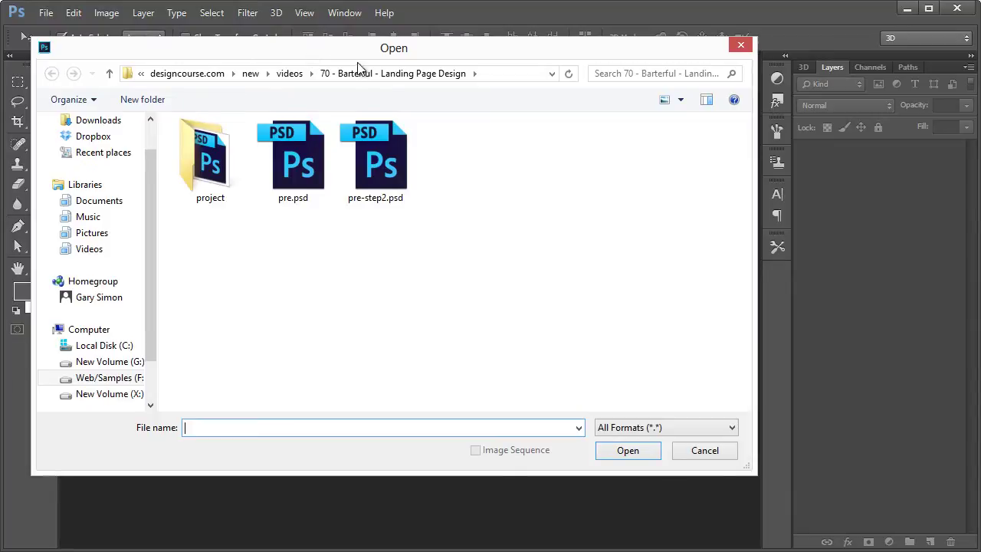
double_click(226, 149)
double_click(219, 168)
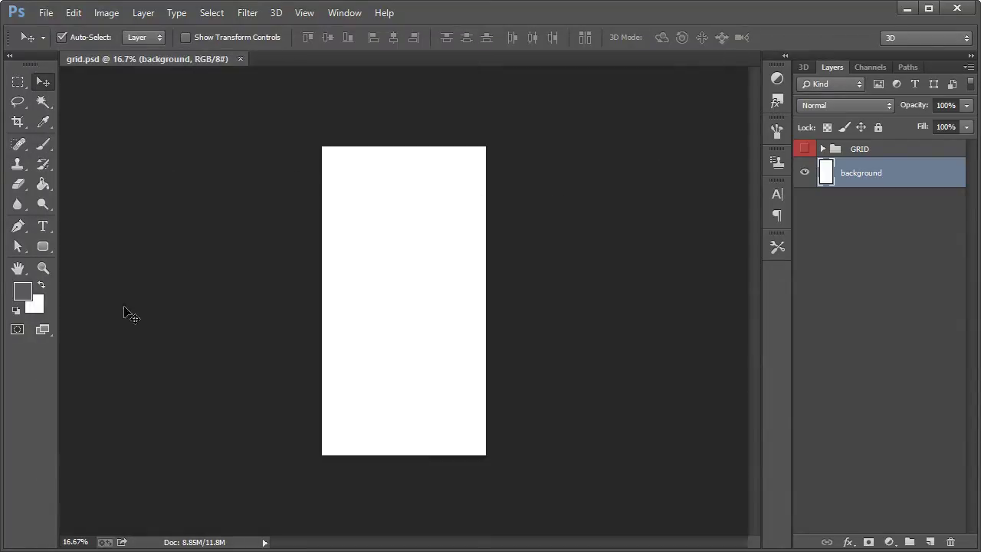
- View the page at 100%, then zoom out to 66.7%
double_click(51, 263)
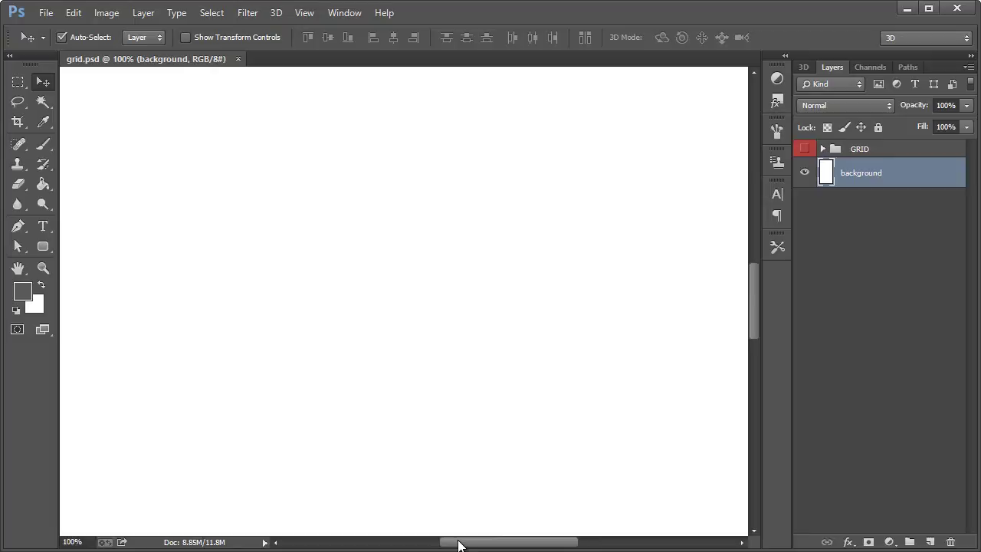
mouse_move(458, 545)
left_mouse_down()
mouse_move(422, 546)
mouse_move(477, 545)
mouse_move(464, 545)
left_mouse_up()
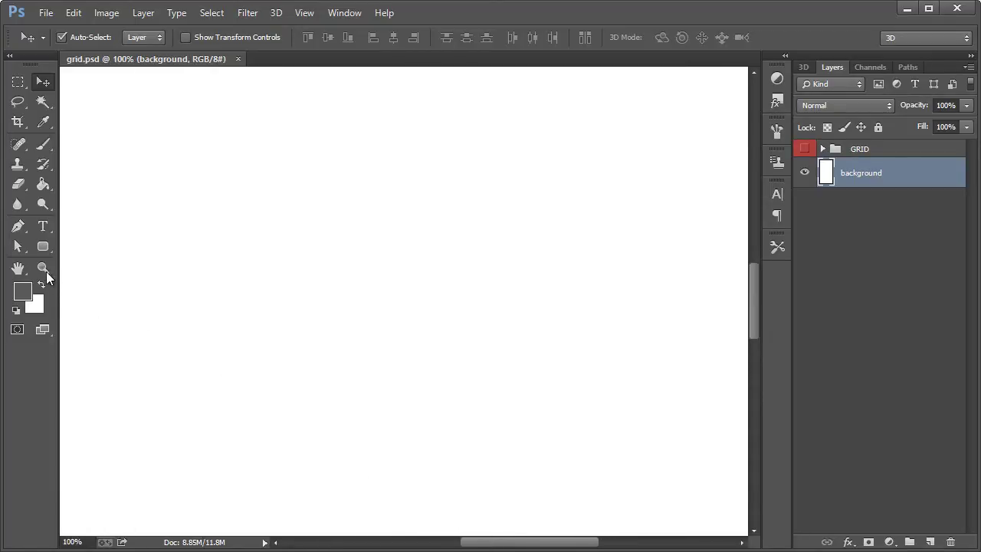
left_click(43, 268)
right_click(119, 242)
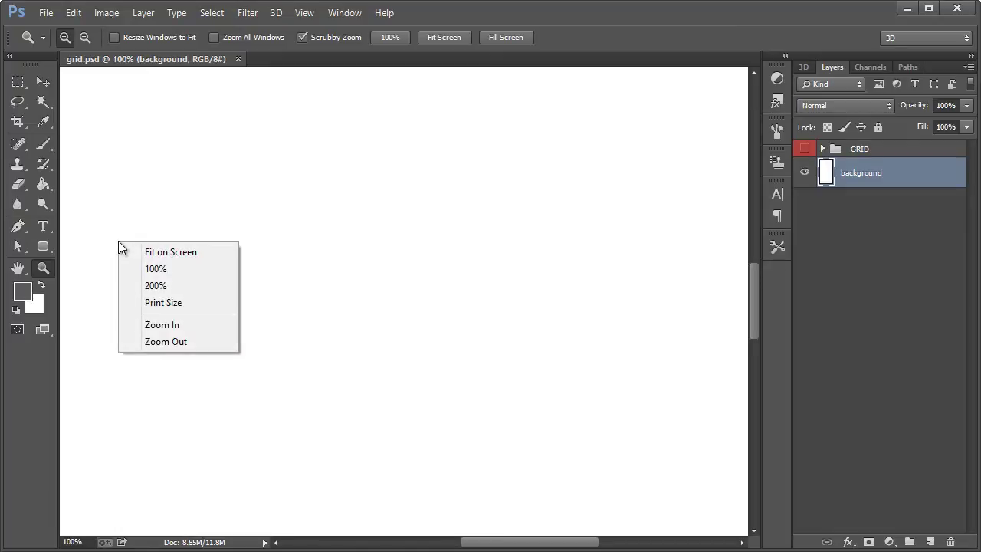
left_click(176, 343)
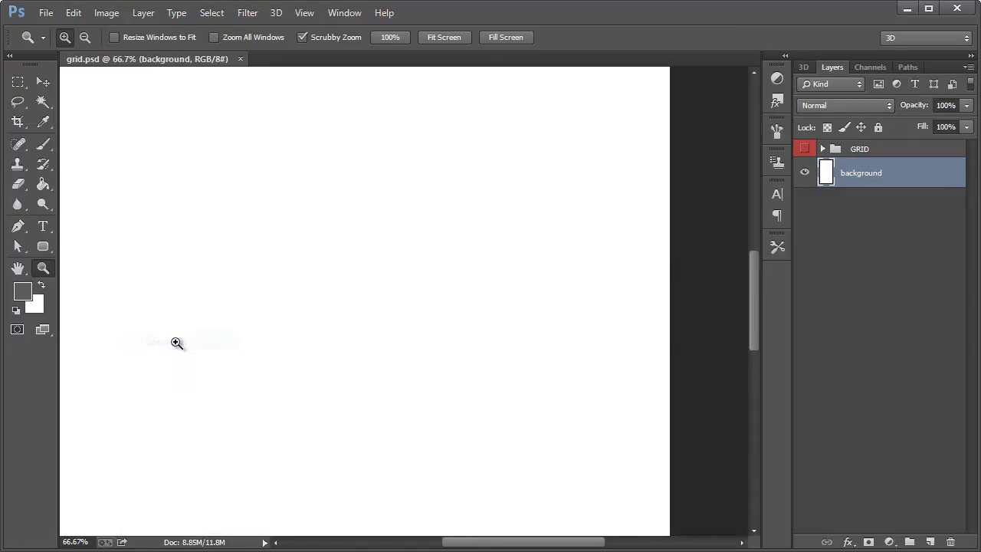
left_click_drag(456, 546, 440, 545)
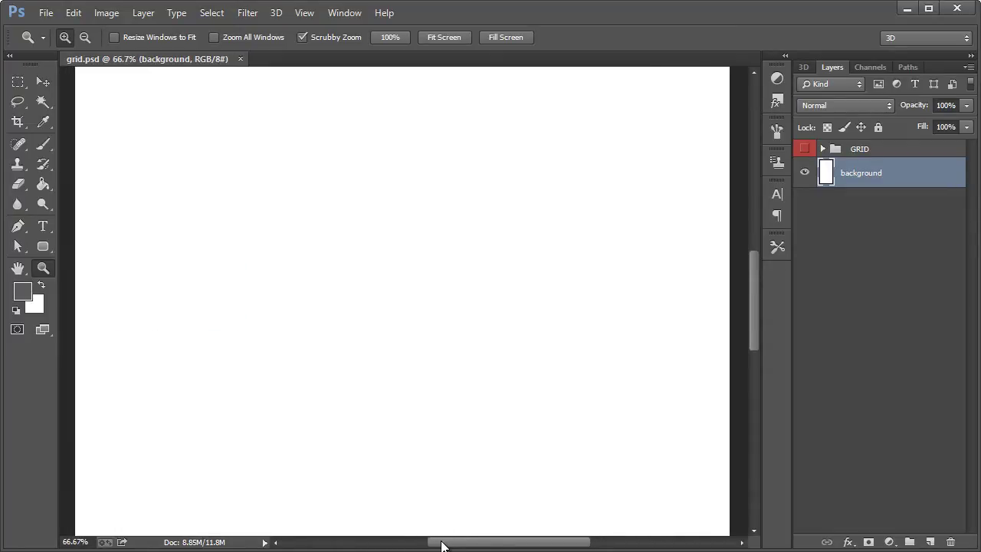
scroll(371, 250, "up", 3)
scroll(371, 250, "up", 5)
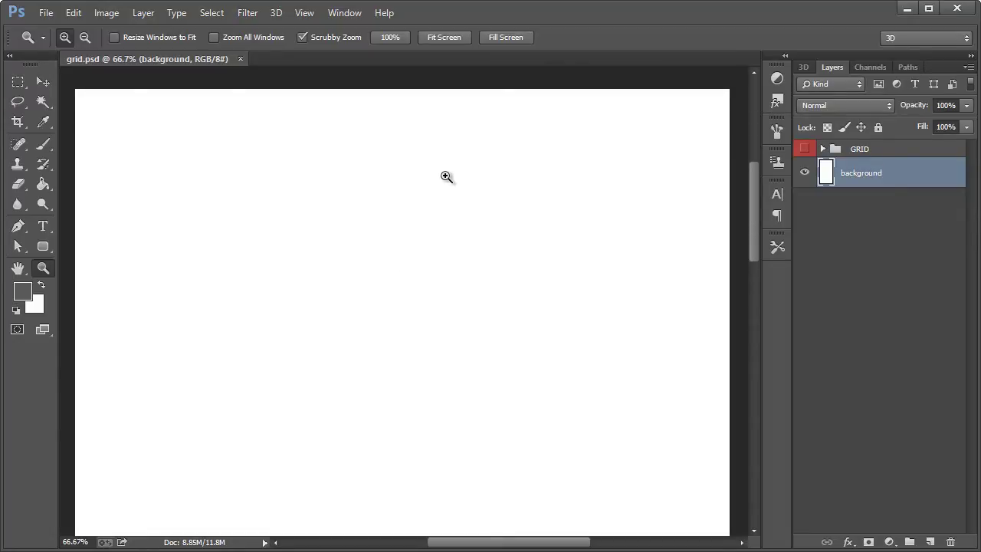
mouse_move(754, 192)
left_mouse_down()
mouse_move(765, 387)
mouse_move(757, 180)
left_mouse_up()
- Make the GRID group visible, briefly expanding it and toggling it off and on
left_click(804, 148)
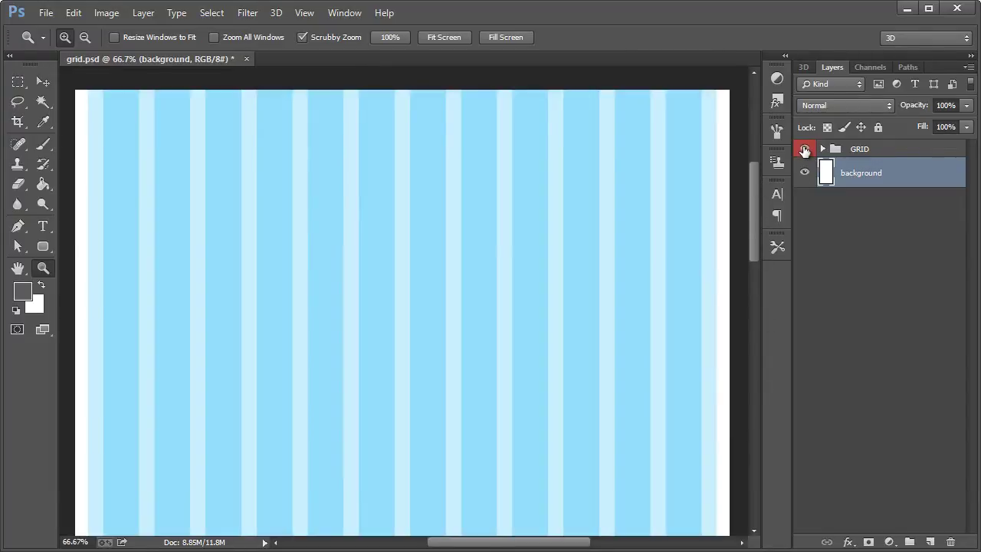
left_click(855, 157)
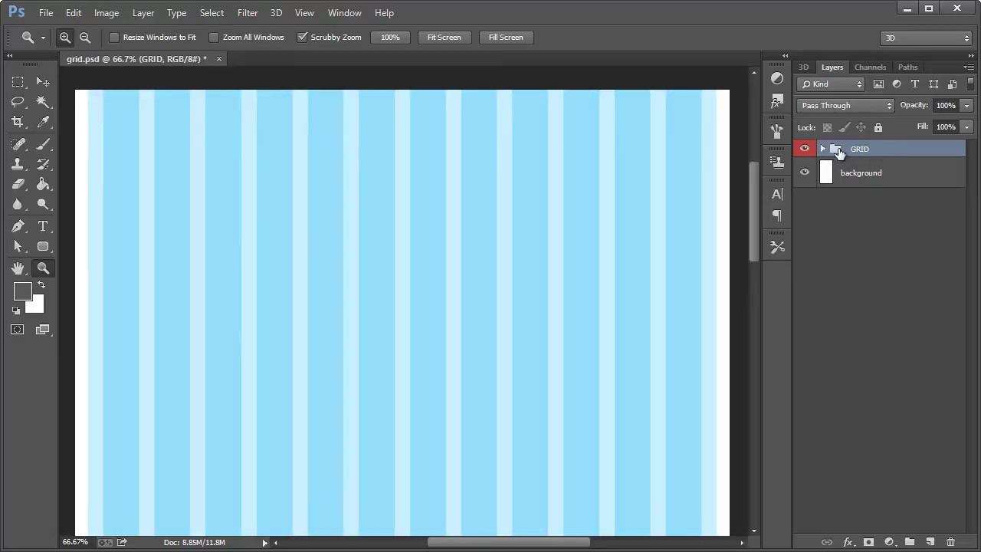
left_click(822, 149)
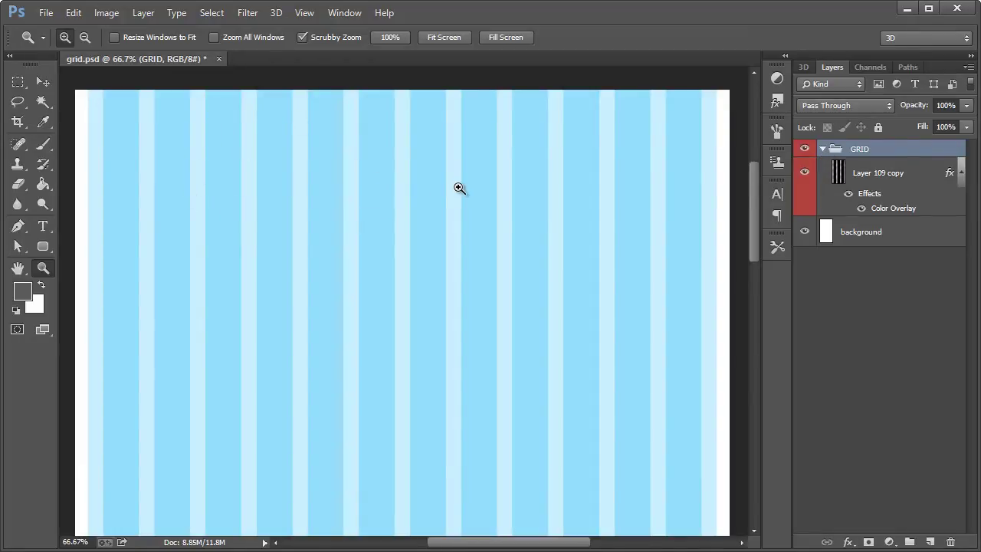
left_click(823, 149)
left_click(805, 150)
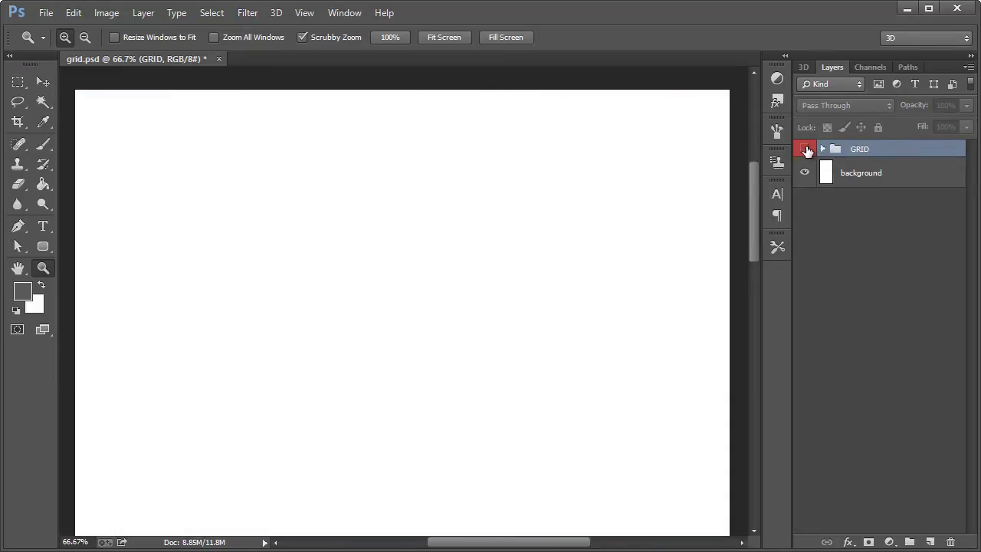
left_click(805, 149)
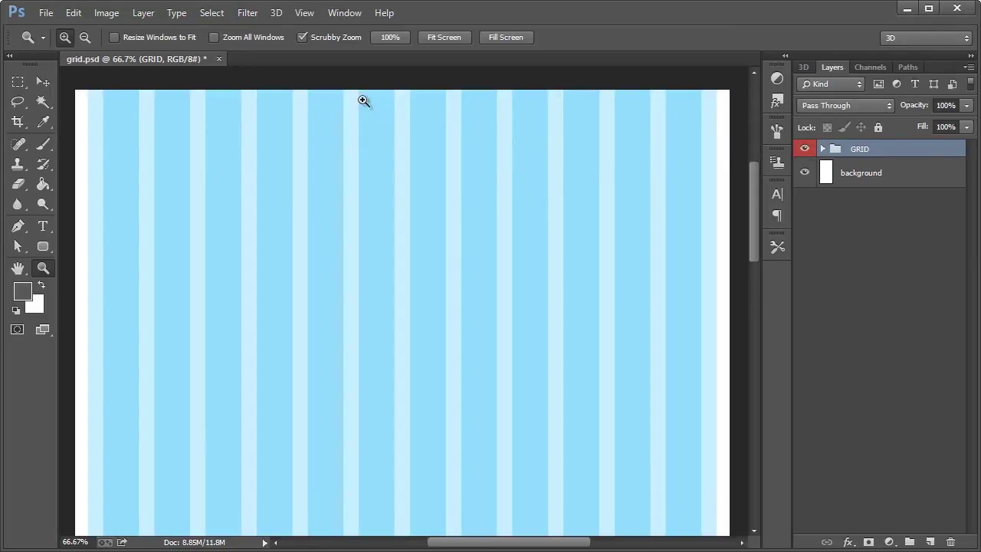
- Open logo.ai and choose the green barterful logo page in Import PDF
left_click(43, 82)
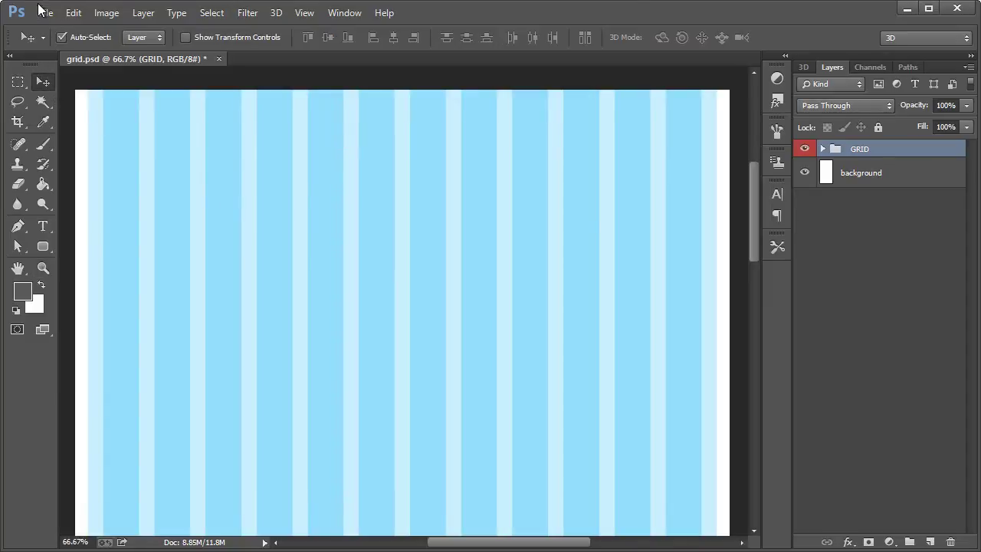
left_click(46, 13)
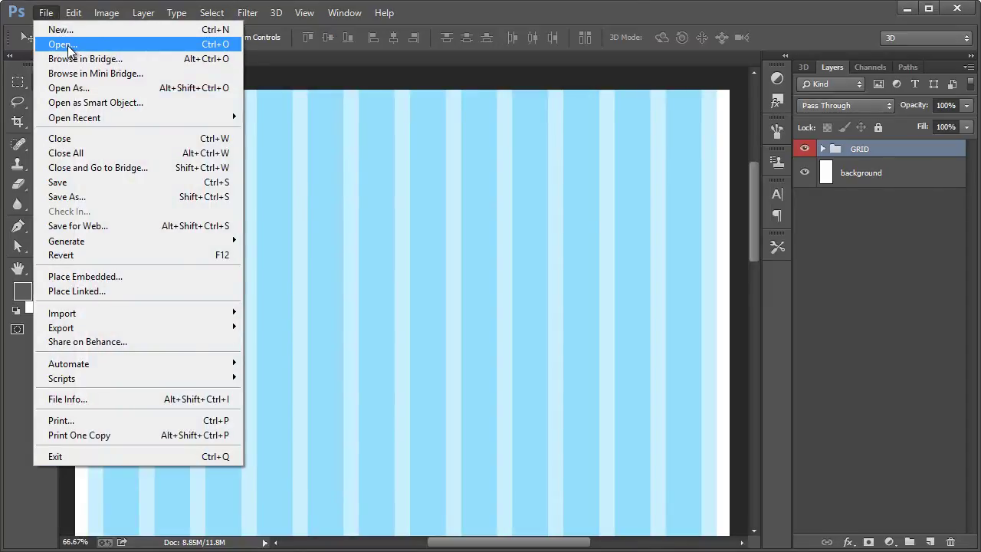
left_click(68, 44)
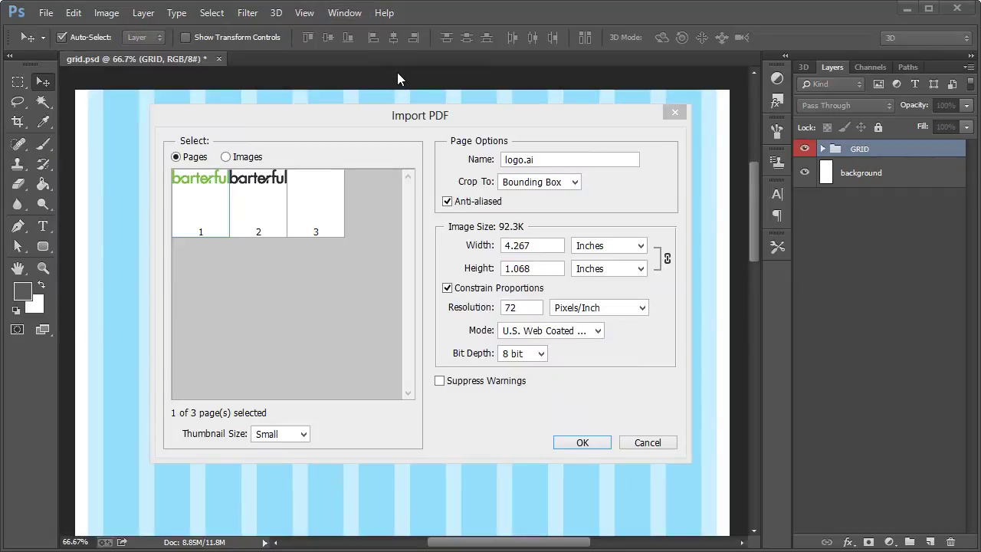
left_click(400, 119)
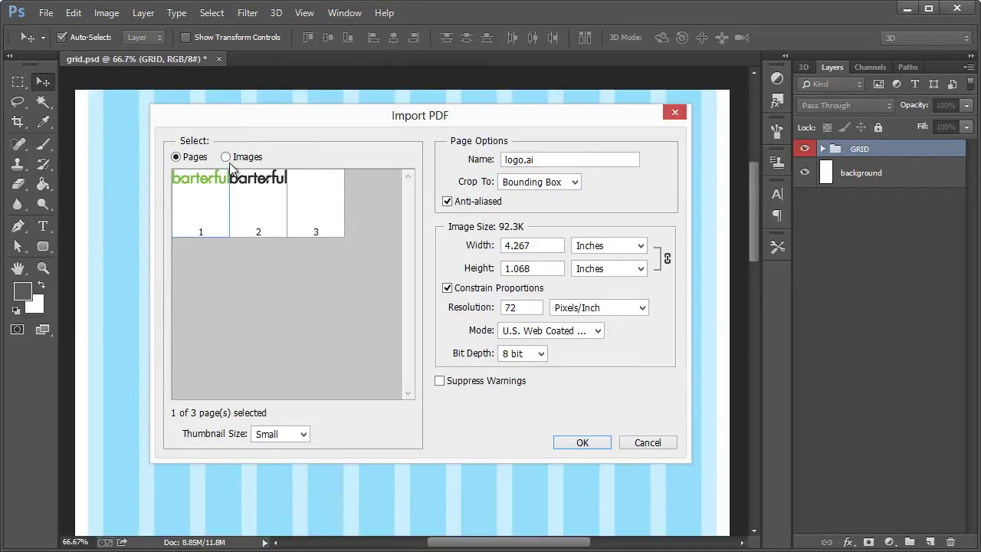
left_click(254, 215)
left_click(210, 212)
- Import the page at 50 pixels/inch, then close the logo document
double_click(503, 310)
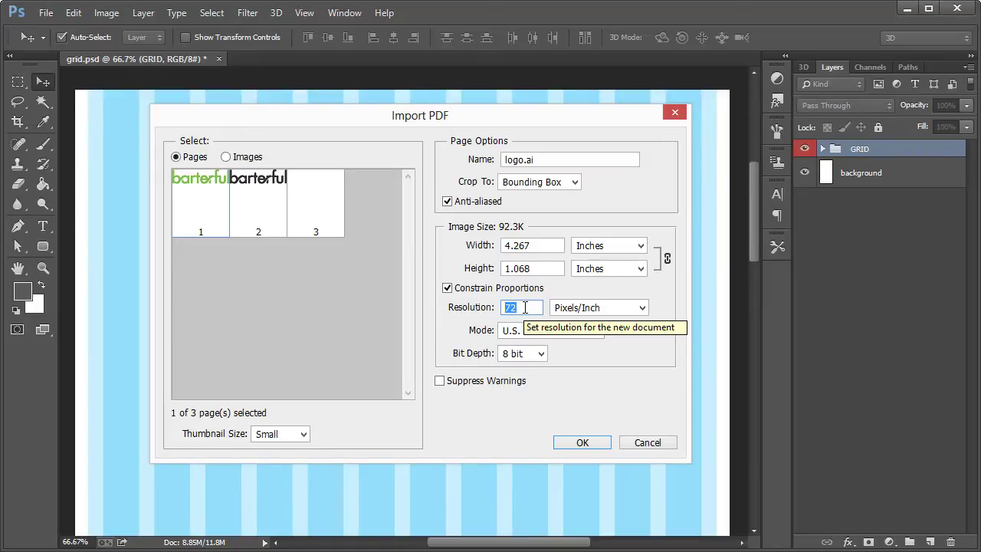
type("50")
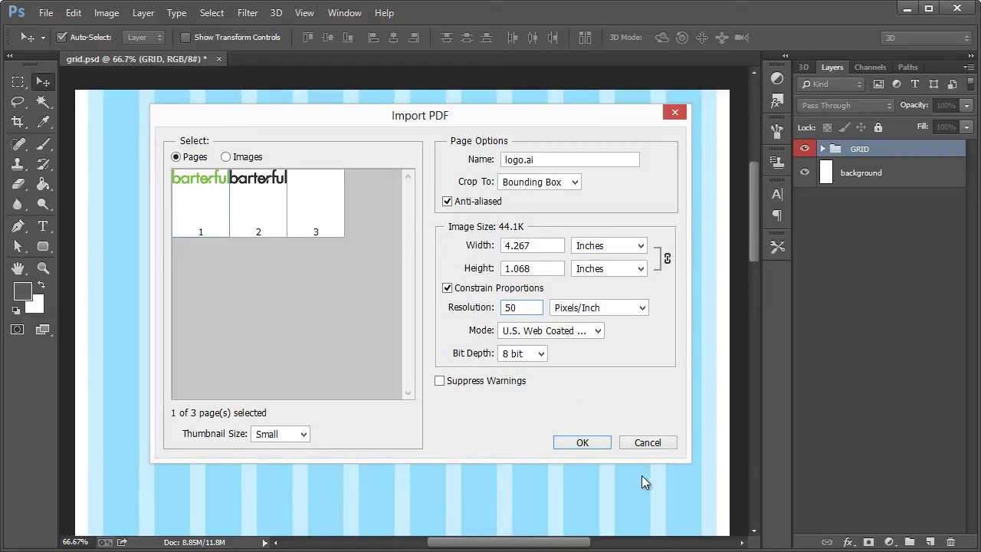
left_click(580, 442)
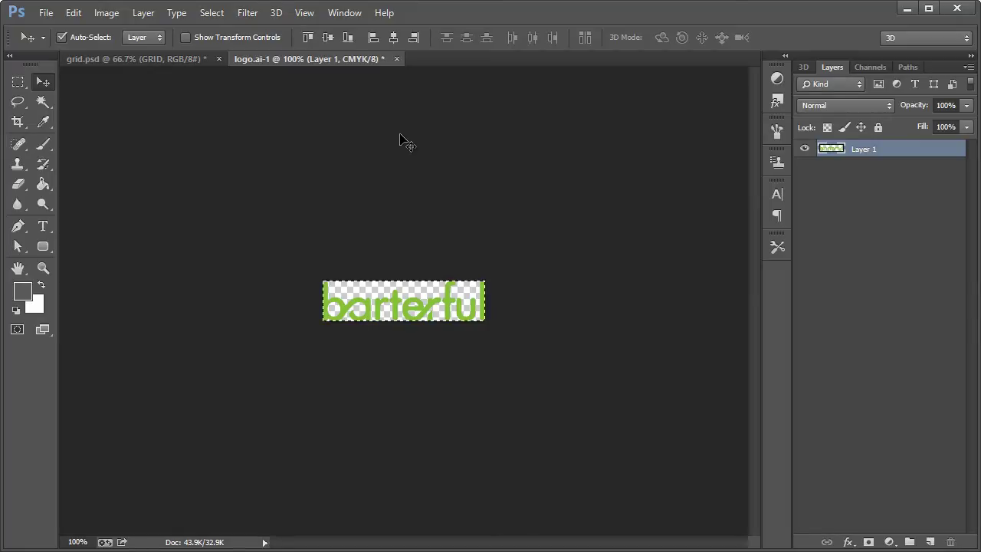
left_click(397, 59)
- Paste the barterful logo into grid.psd and move it near the page top
left_click(264, 40)
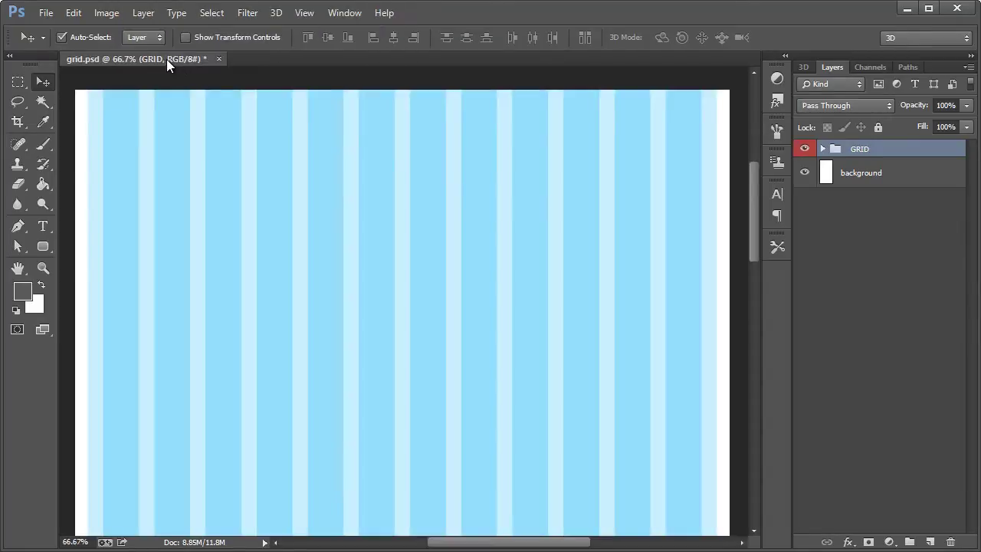
key("ctrl+v")
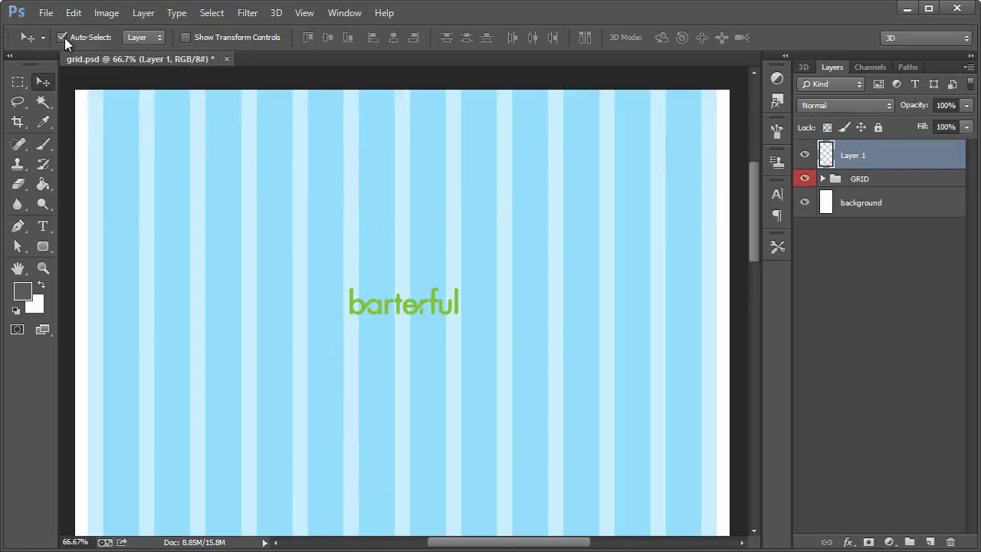
left_click(42, 80)
left_click_drag(381, 301, 396, 121)
- Scale the logo to about 81%, then hide the GRID group and move it above Layer 1
key("ctrl+t")
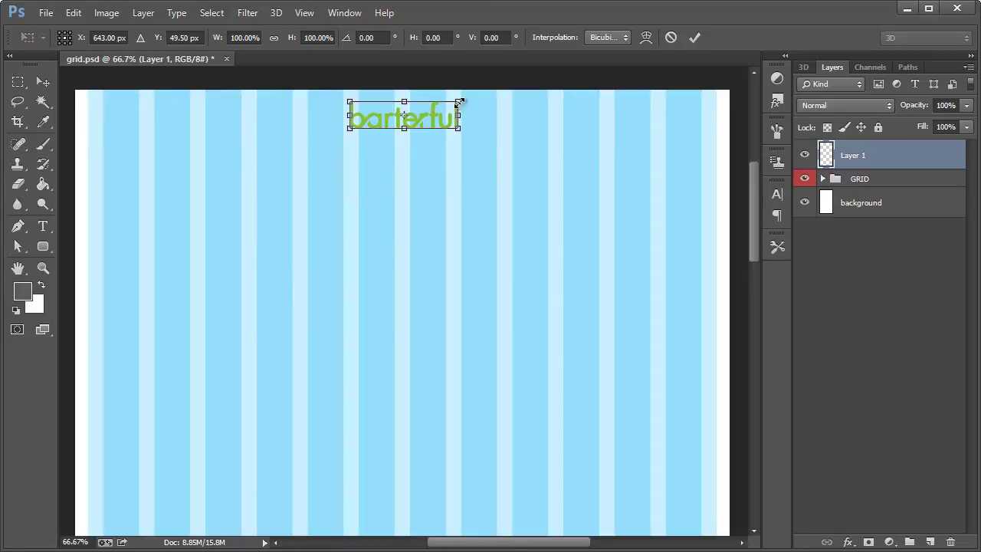
left_click_drag(459, 101, 448, 105)
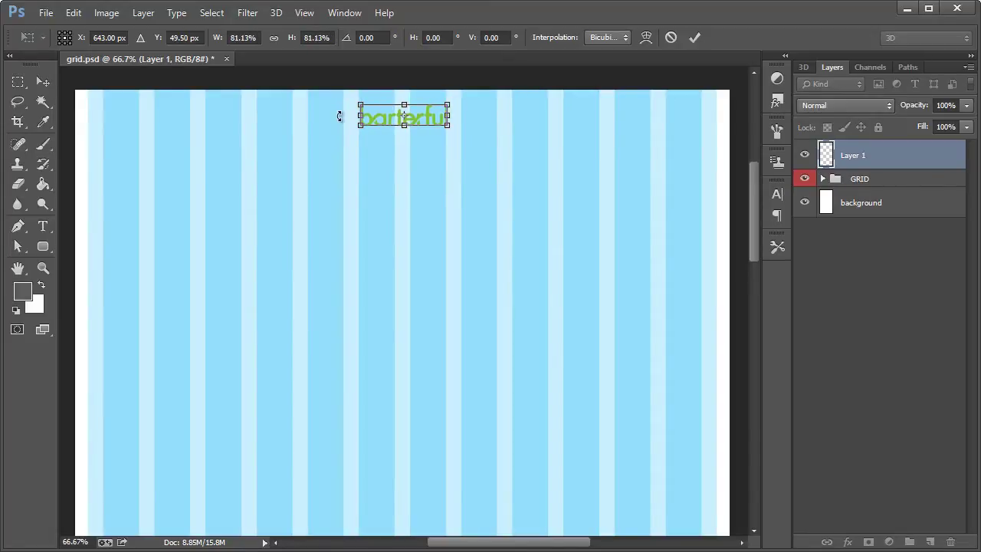
left_click(43, 82)
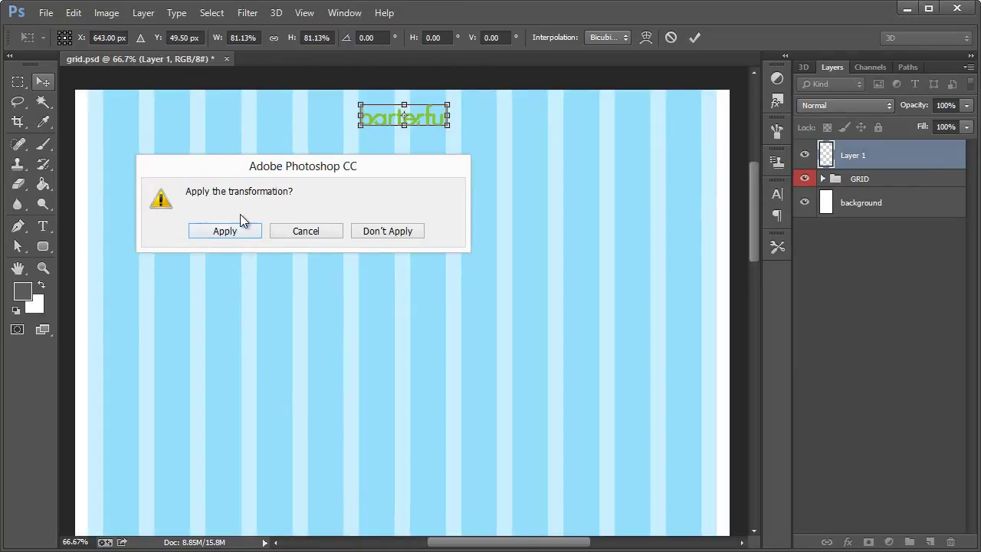
left_click(239, 230)
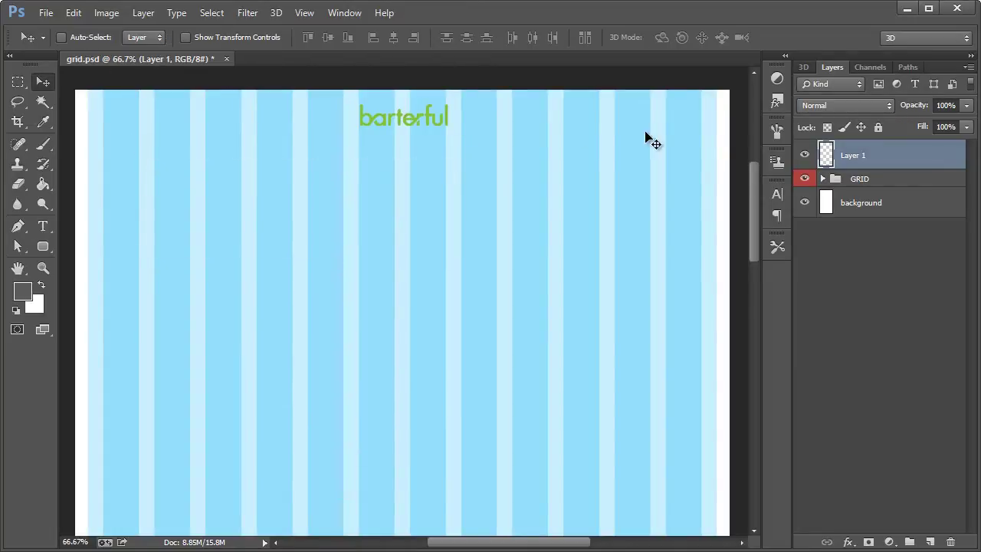
left_click(804, 181)
left_click_drag(872, 182, 858, 147)
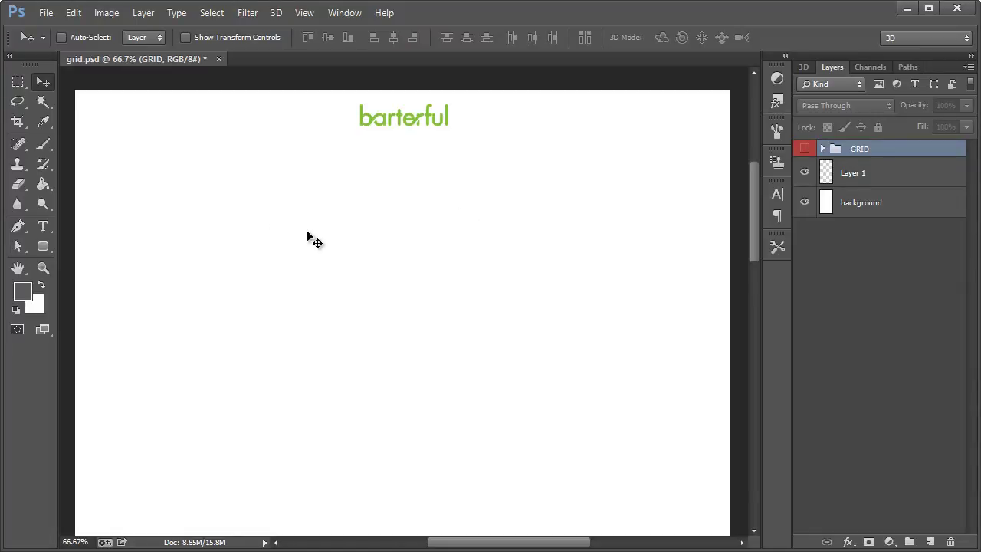
- Select Layer 1, show the grid, and drag a wide paragraph text box under the logo
left_click(854, 182)
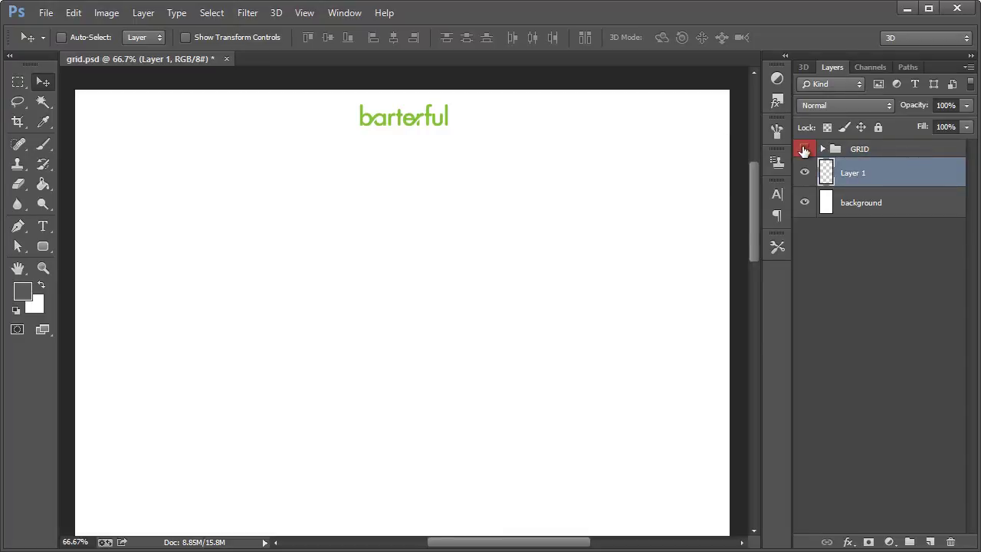
left_click(804, 148)
left_click(43, 228)
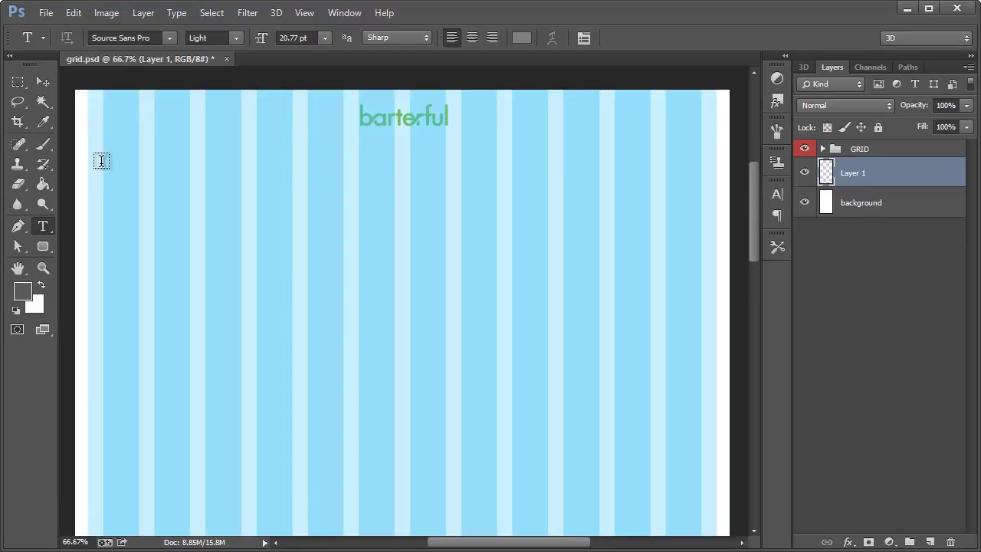
left_click_drag(104, 160, 701, 198)
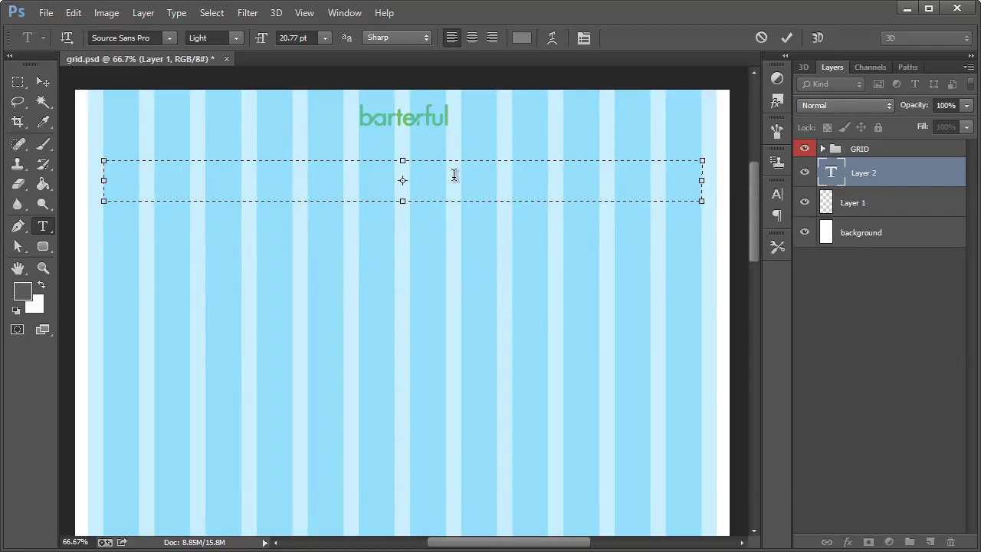
- Centre-align the text box and type 'Need something? Someone might want to barter.'
left_click(472, 37)
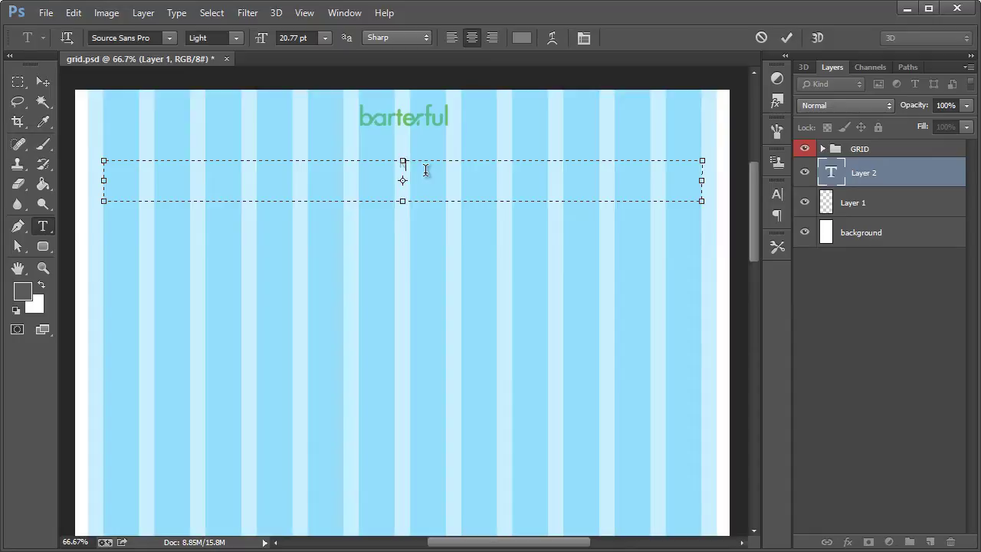
type("something? someone might want to barter")
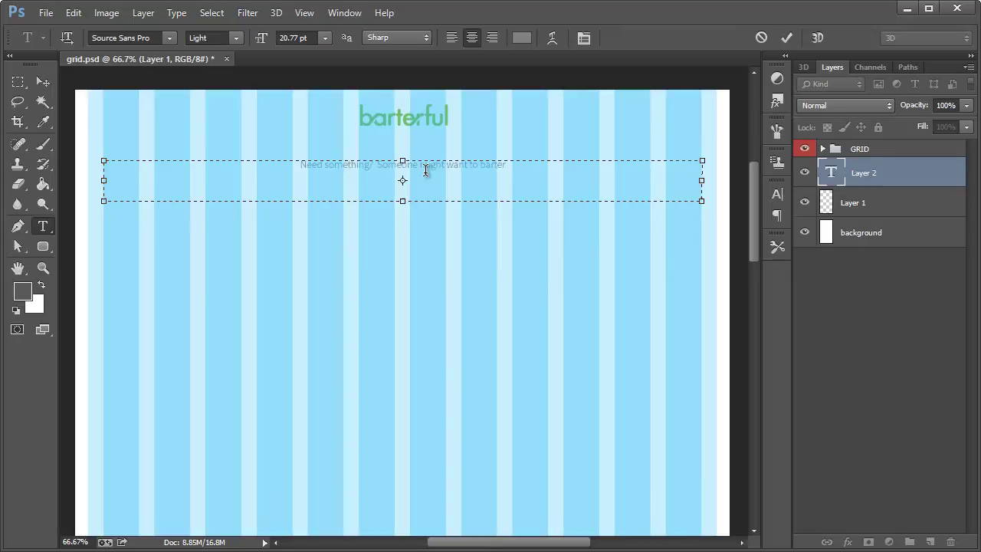
type(".")
- Commit the headline, hide the grid, and set the text colour to black (000000)
left_click(43, 82)
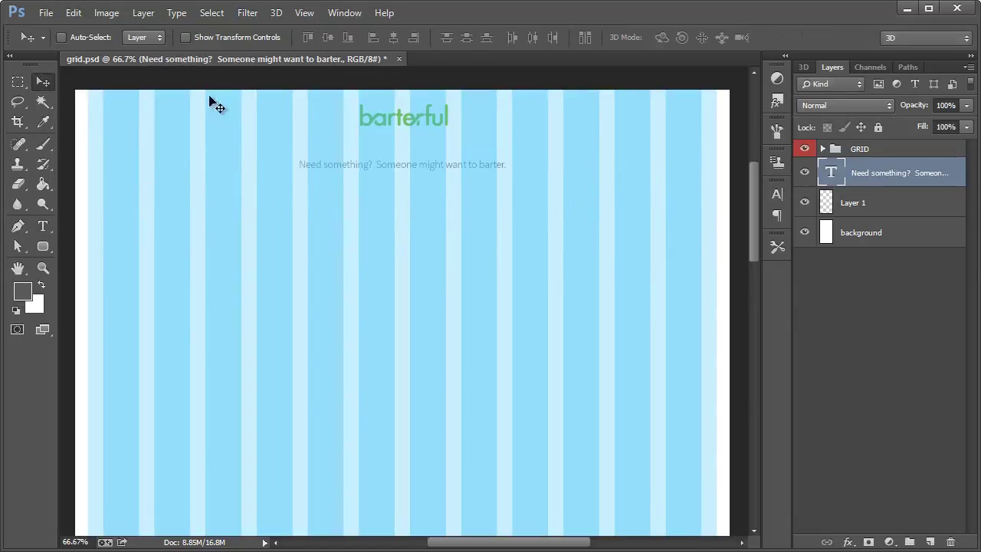
left_click(804, 149)
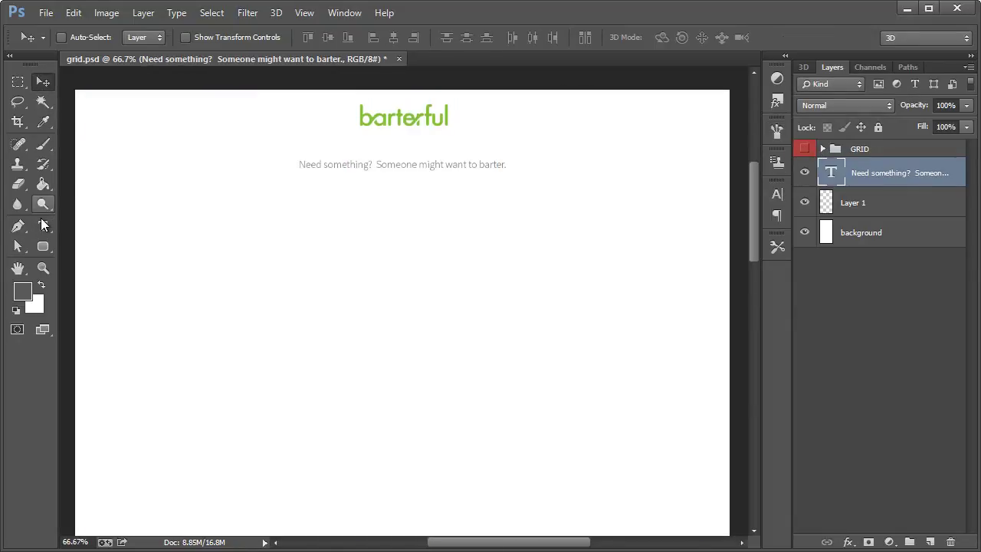
left_click(43, 225)
left_click(521, 38)
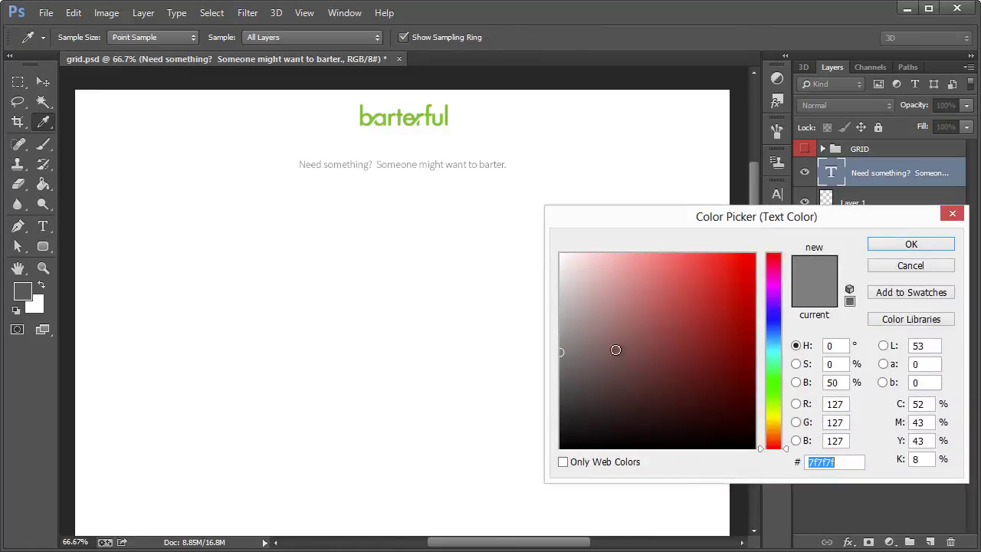
type("000000")
left_click(904, 247)
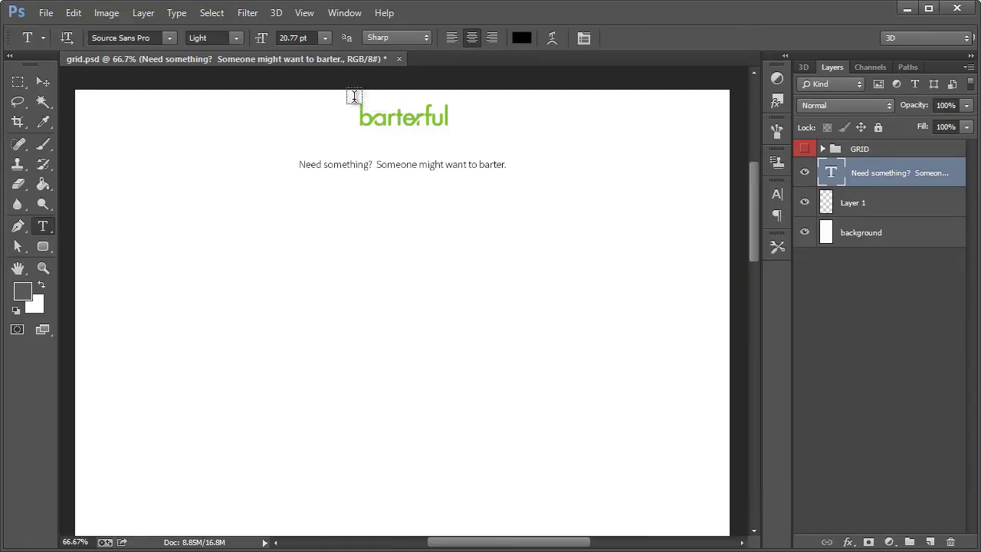
- Set the headline to 38 pt and move it lower beneath the logo
left_click(297, 39)
type("50")
key("Return")
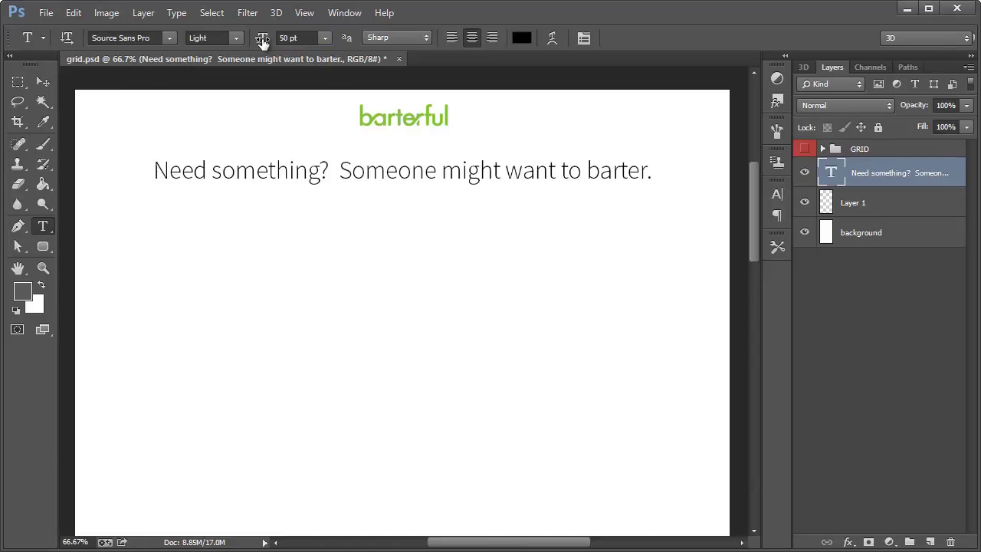
left_click(284, 37)
type("38")
key("Return")
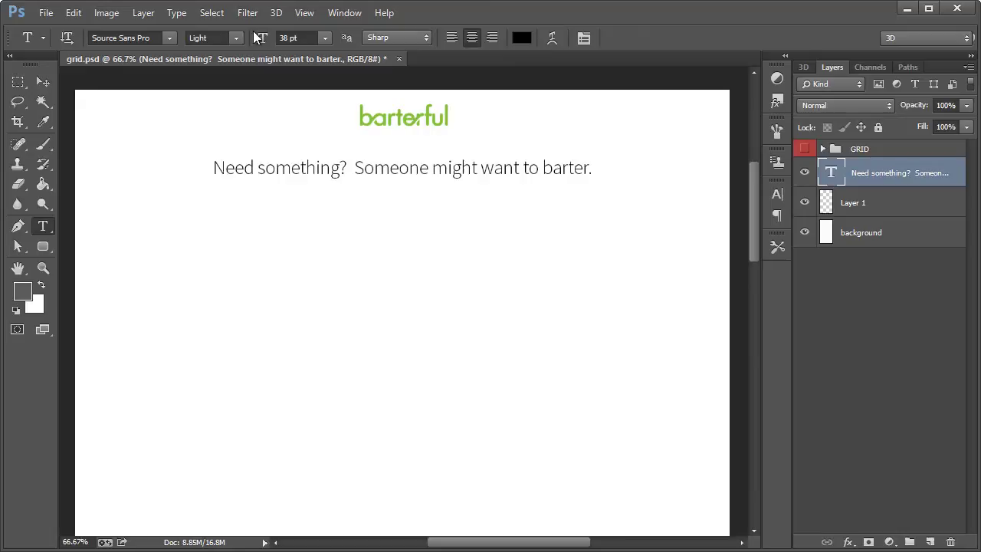
left_click(42, 85)
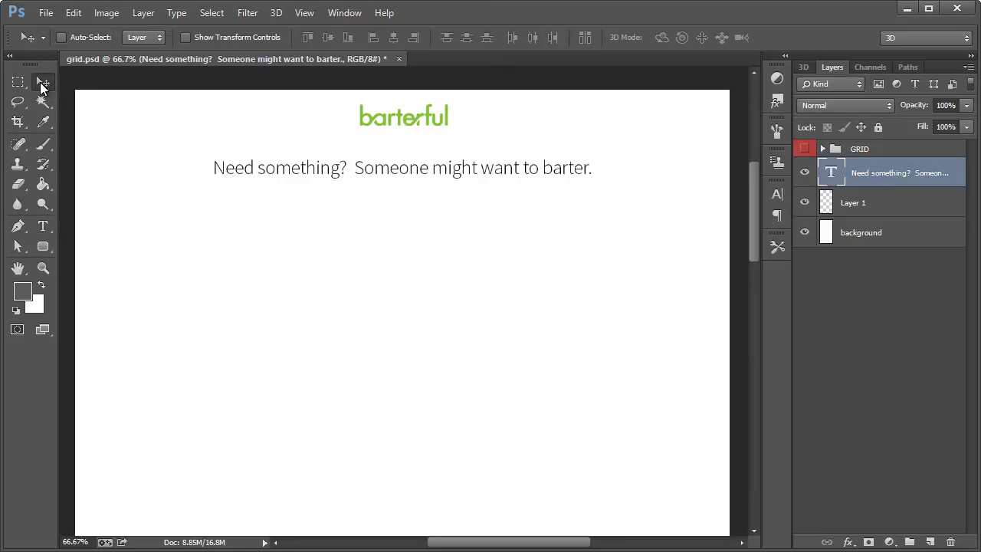
left_click_drag(420, 180, 422, 226)
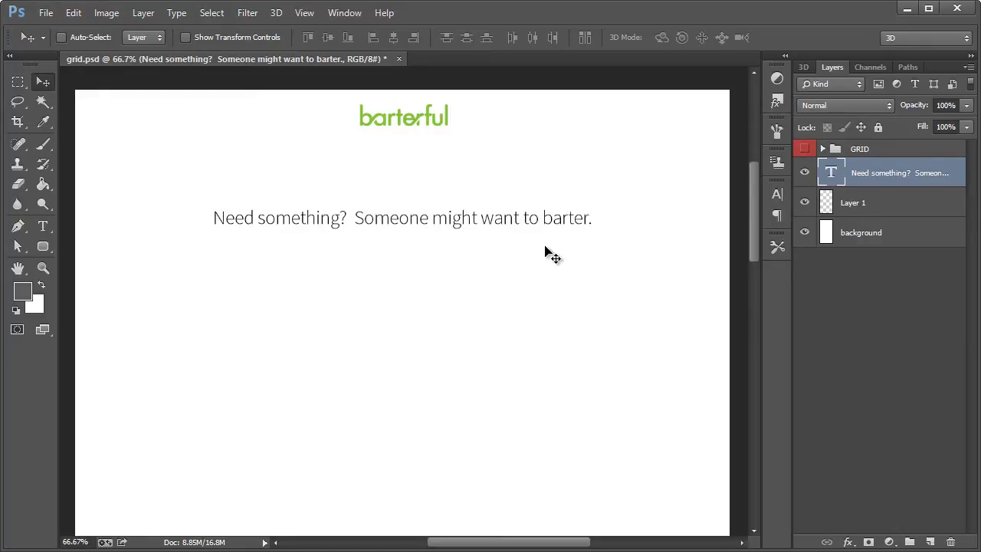
left_click(47, 226)
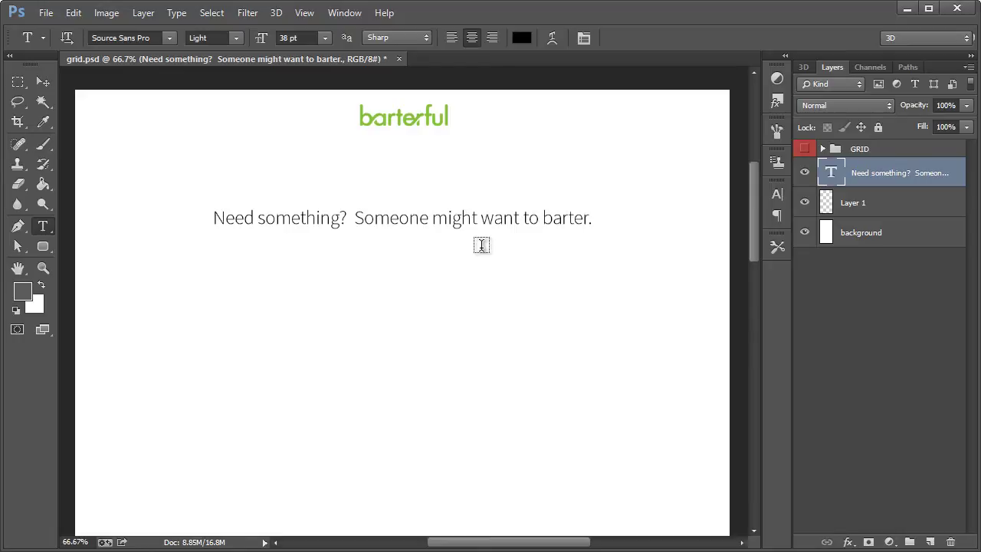
- Draw a 367 × 70 px rounded rectangle at the left below the headline
left_click(805, 149)
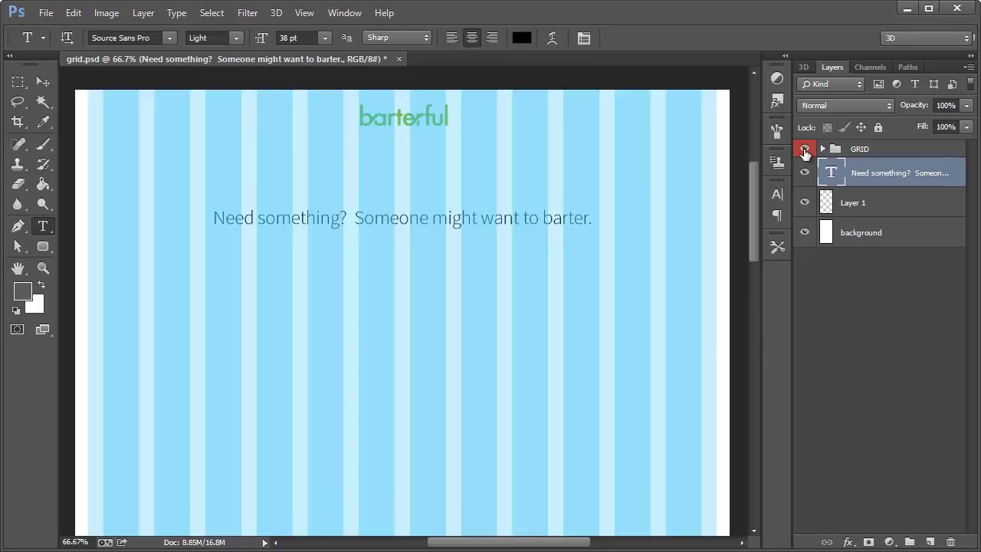
left_click(44, 246)
left_click_drag(60, 252, 84, 258)
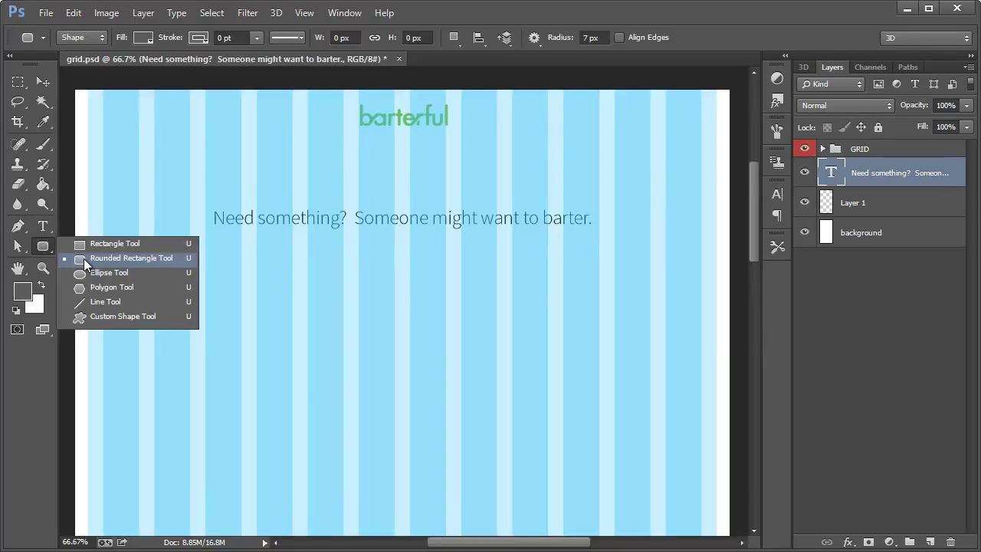
left_click(109, 264)
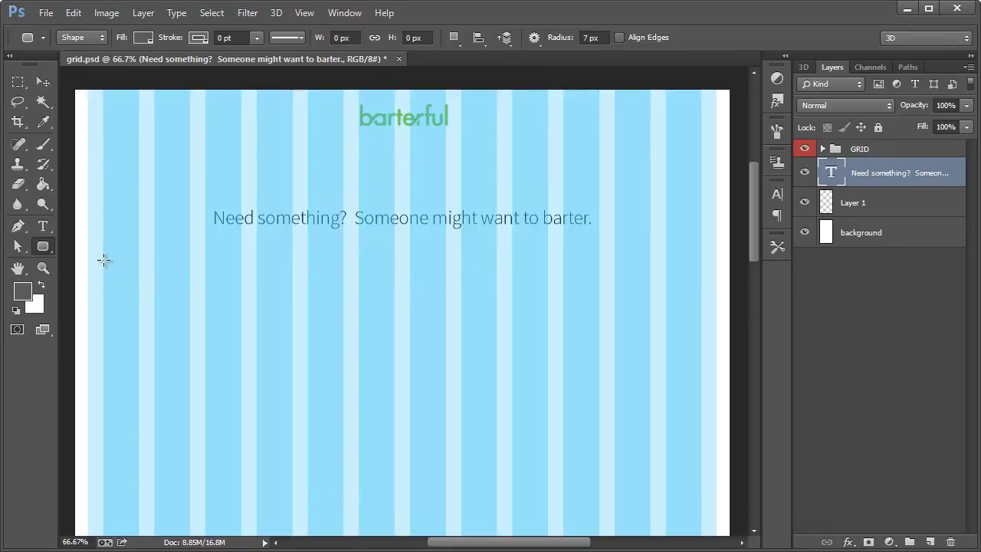
left_click_drag(104, 259, 290, 295)
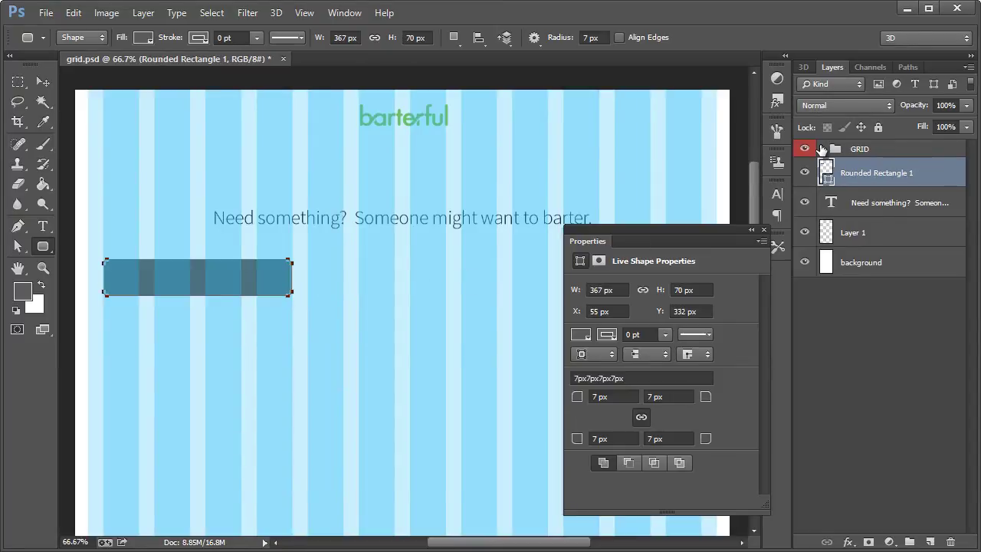
- Hide the grid and fill the rounded rectangle white (ffffff)
left_click(804, 151)
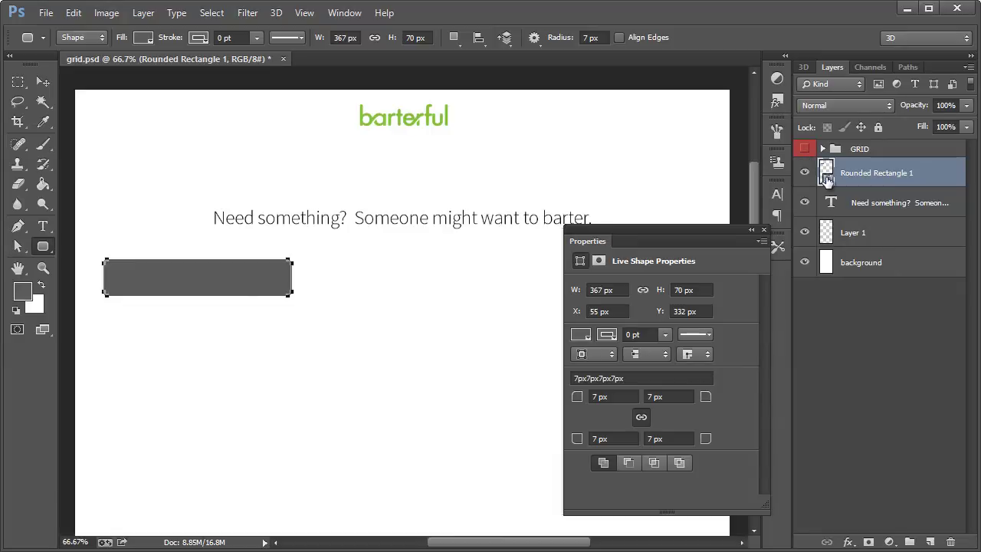
double_click(826, 173)
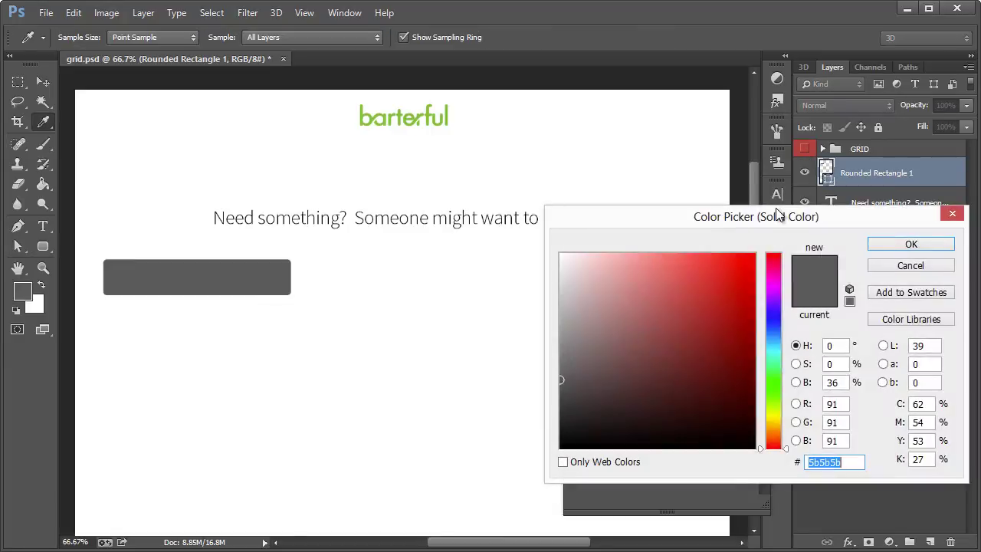
left_click_drag(622, 280, 561, 254)
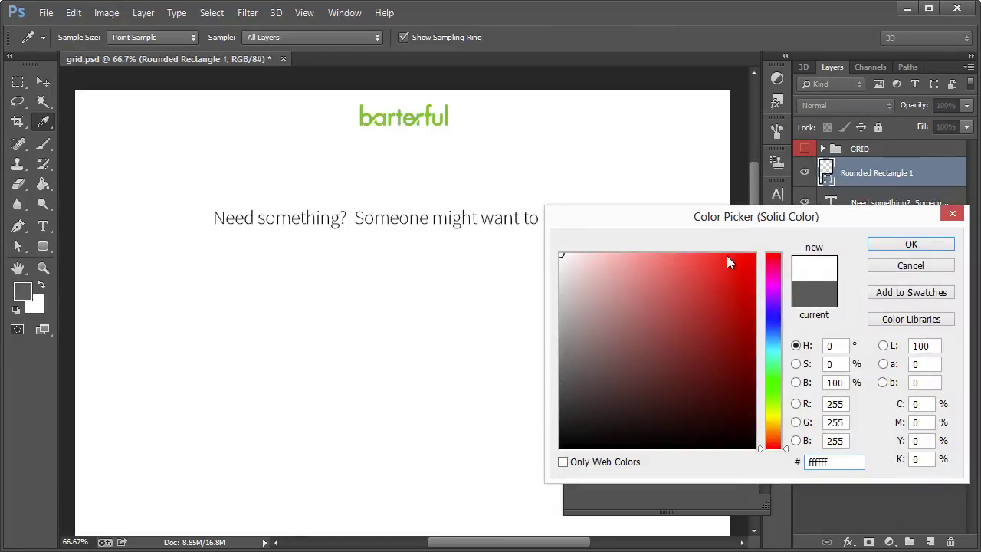
left_click(905, 247)
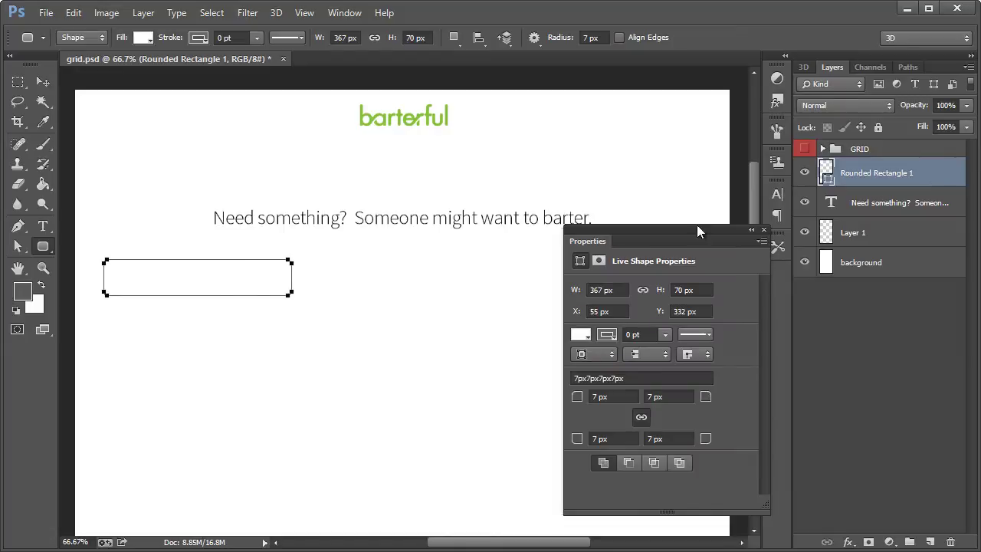
key("Return")
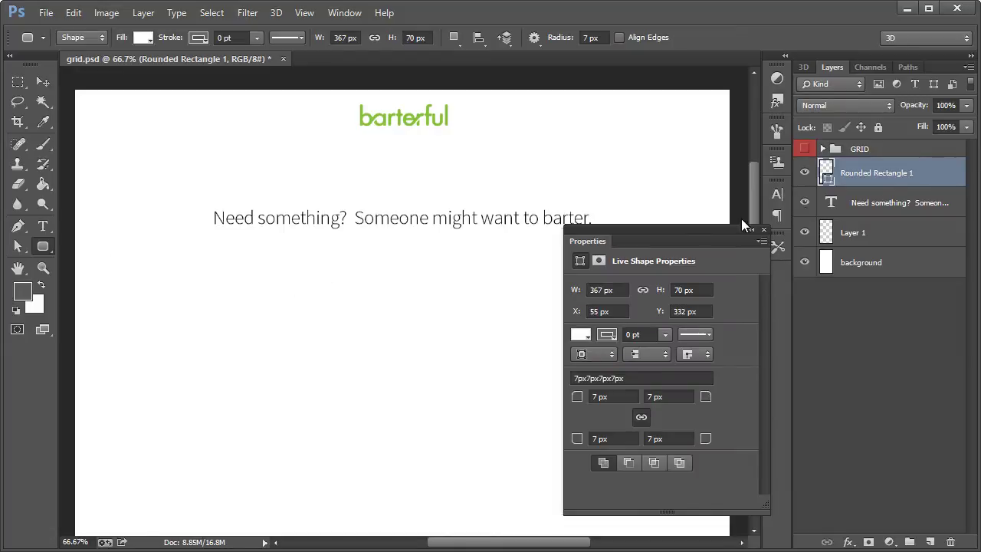
- Add a 1 px grey (#8e8e8e) outside stroke to the rounded rectangle
double_click(954, 179)
mouse_move(500, 264)
left_mouse_down()
mouse_move(521, 175)
mouse_move(609, 135)
mouse_move(658, 135)
left_mouse_up()
left_click(373, 251)
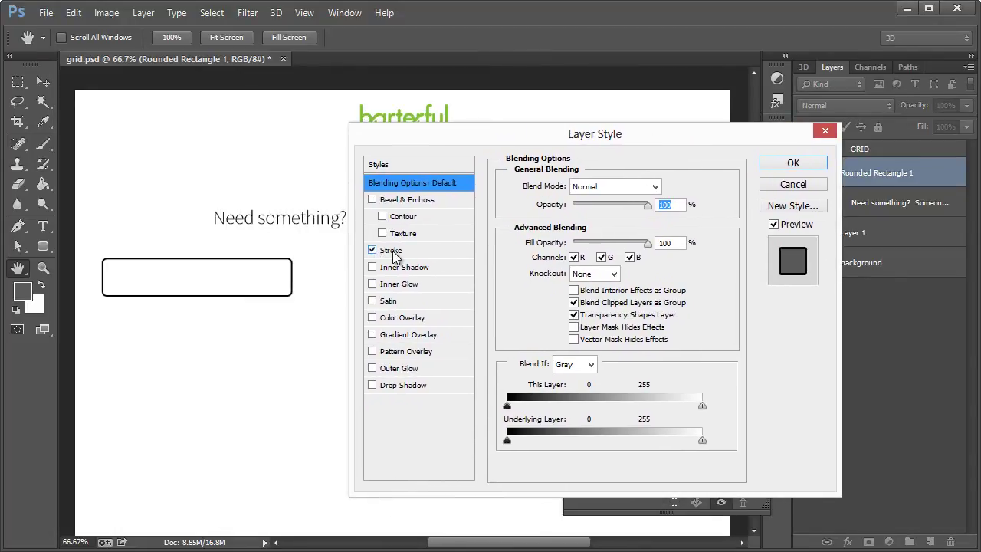
left_click(395, 251)
type("1")
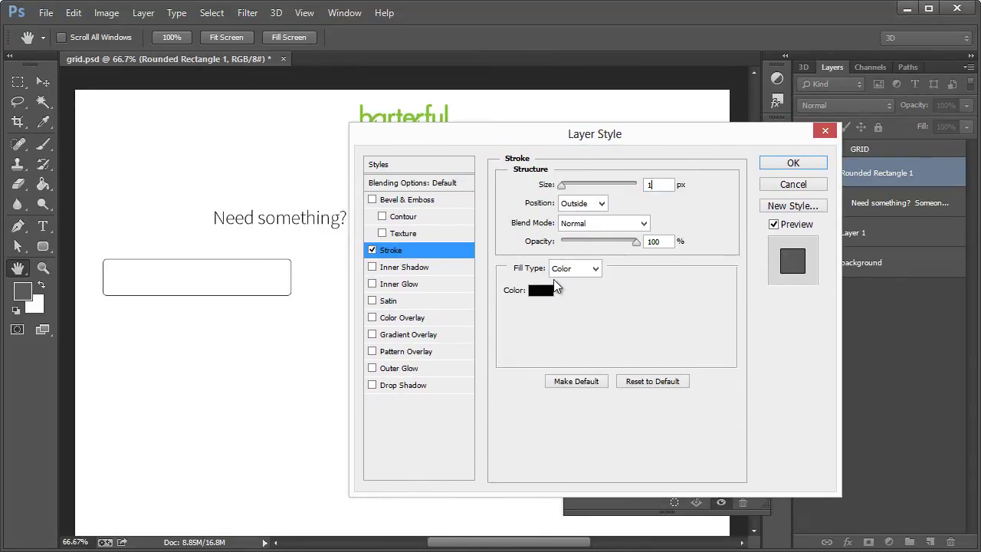
left_click(540, 290)
mouse_move(573, 377)
left_mouse_down()
mouse_move(563, 340)
mouse_move(532, 333)
mouse_move(559, 335)
mouse_move(532, 339)
left_mouse_up()
left_click(872, 464)
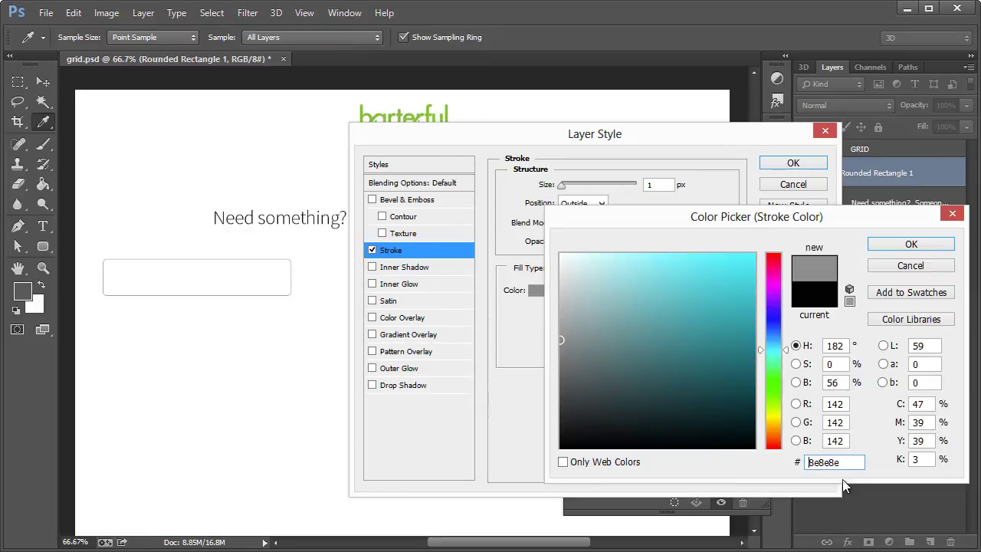
left_click_drag(844, 460, 788, 467)
key("ctrl+c")
key("Return")
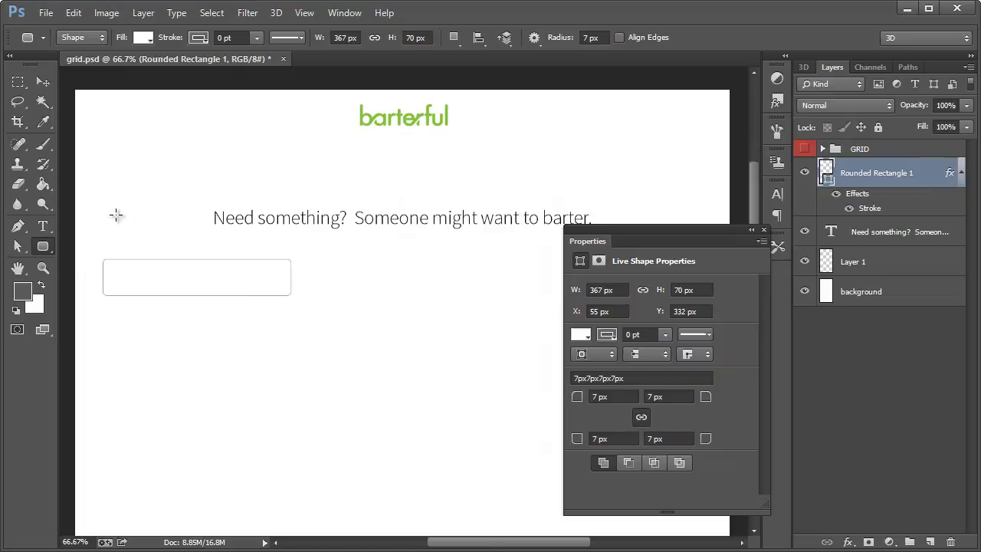
- Zoom to 100% on the input box, back out to 66.7%, and close the Properties panel
left_click(43, 267)
left_click(201, 267)
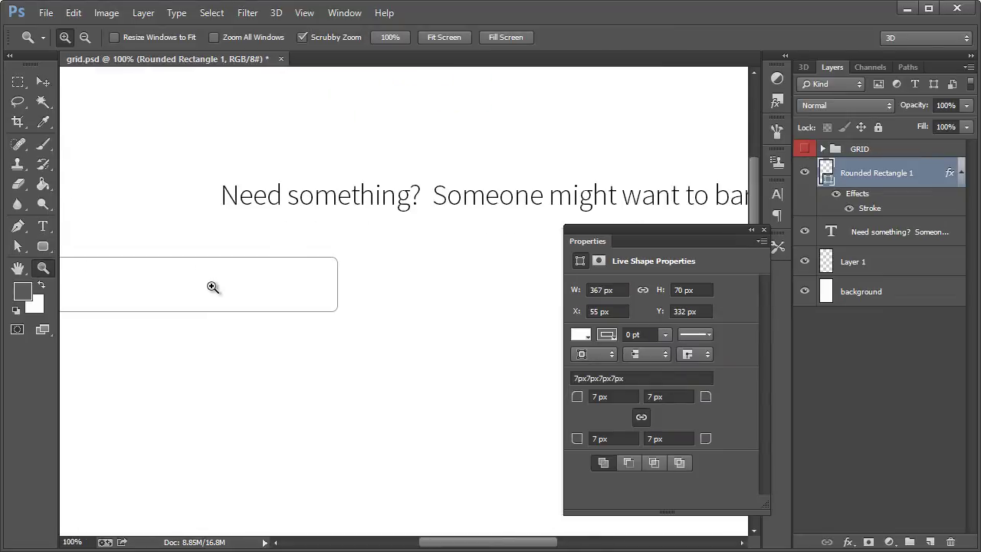
mouse_move(440, 543)
left_mouse_down()
mouse_move(416, 543)
mouse_move(431, 545)
left_mouse_up()
scroll(350, 464, "up", 2)
scroll(350, 458, "down", 1)
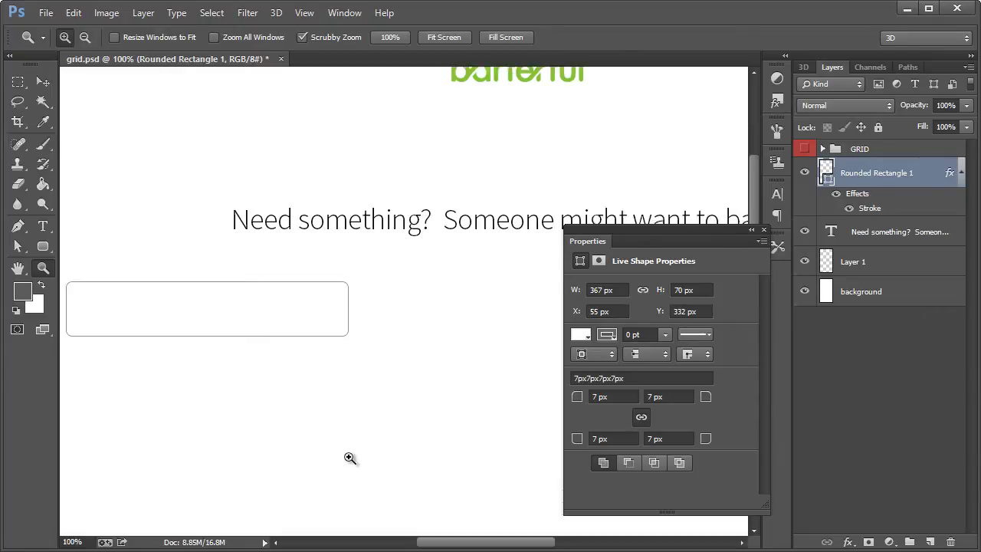
scroll(350, 458, "down", 1)
right_click(119, 283)
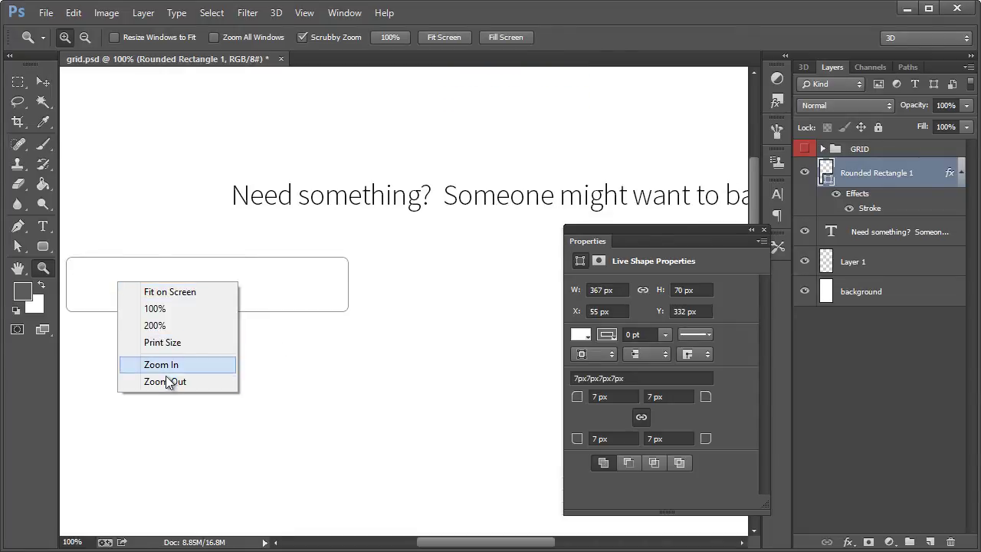
left_click(167, 380)
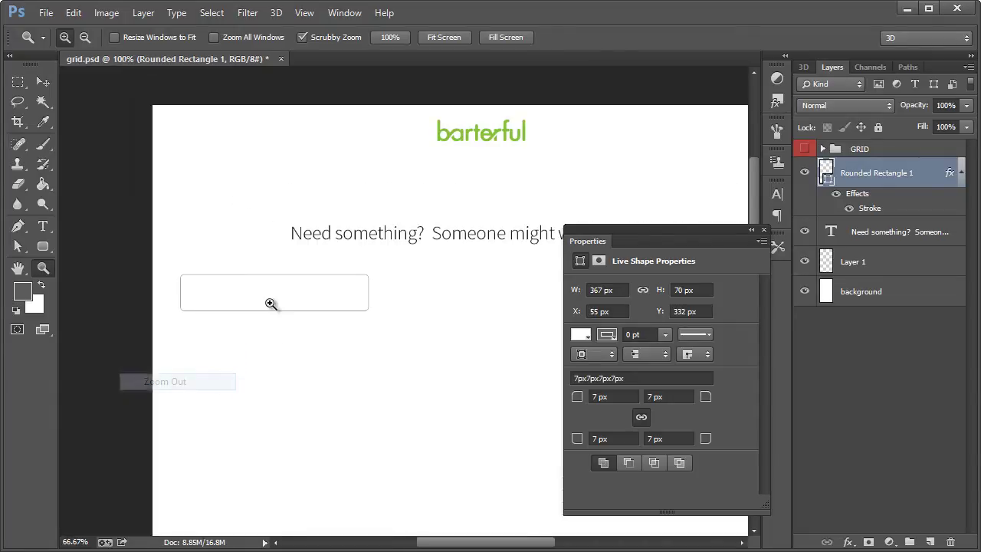
left_click(764, 232)
left_click_drag(466, 544, 476, 544)
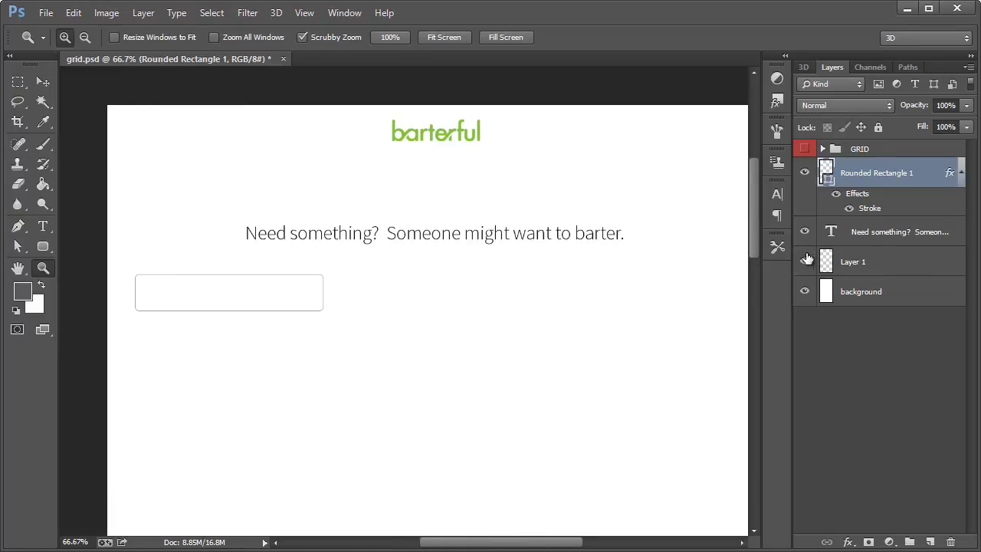
- Type left-aligned placeholder text 'I need this..' inside the input box
left_click(42, 226)
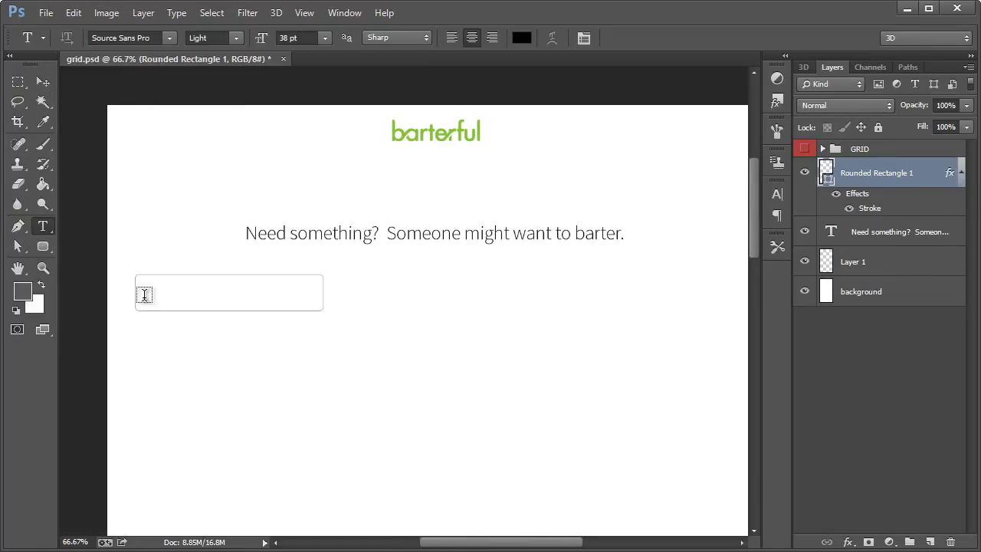
left_click(144, 295)
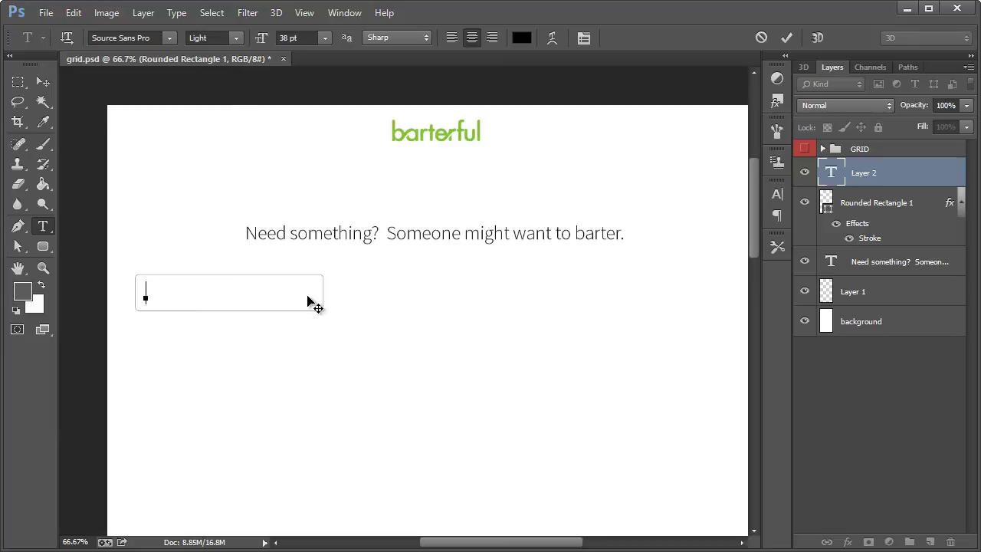
type("I need this..")
left_click(452, 37)
left_click(43, 82)
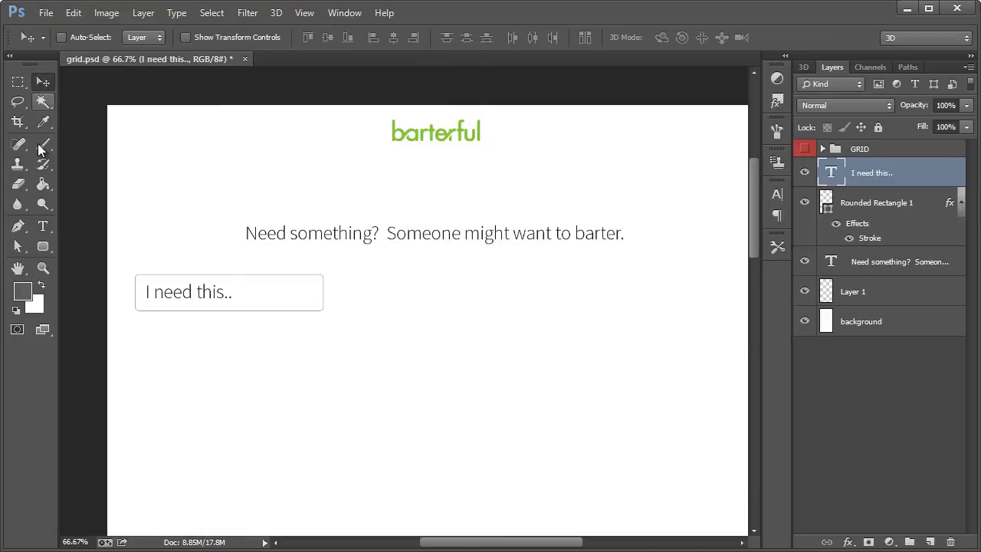
- Colour the placeholder grey #8e8e8e, size it 37 pt, and select it with Rounded Rectangle 1
left_click(43, 226)
left_click(521, 39)
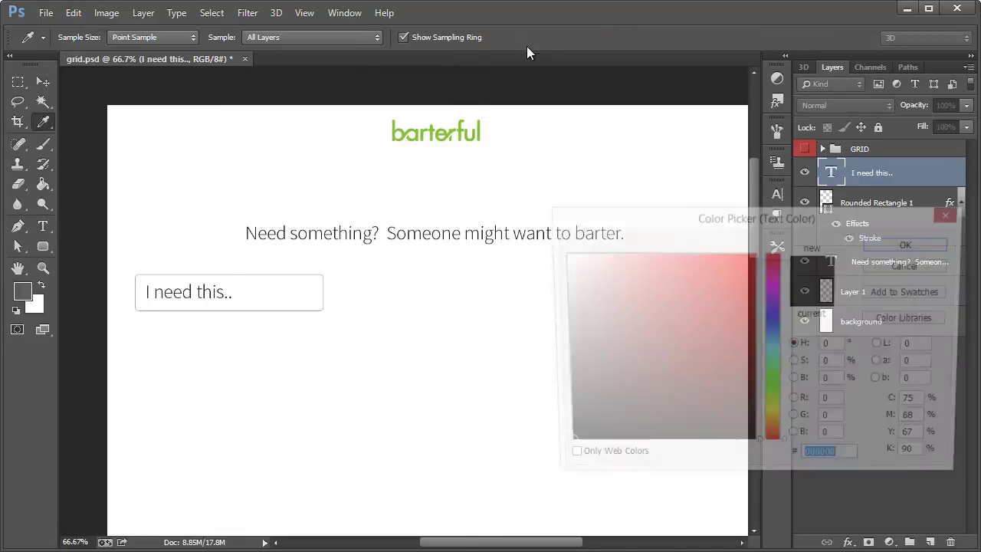
left_click(560, 335)
left_click_drag(567, 334, 537, 339)
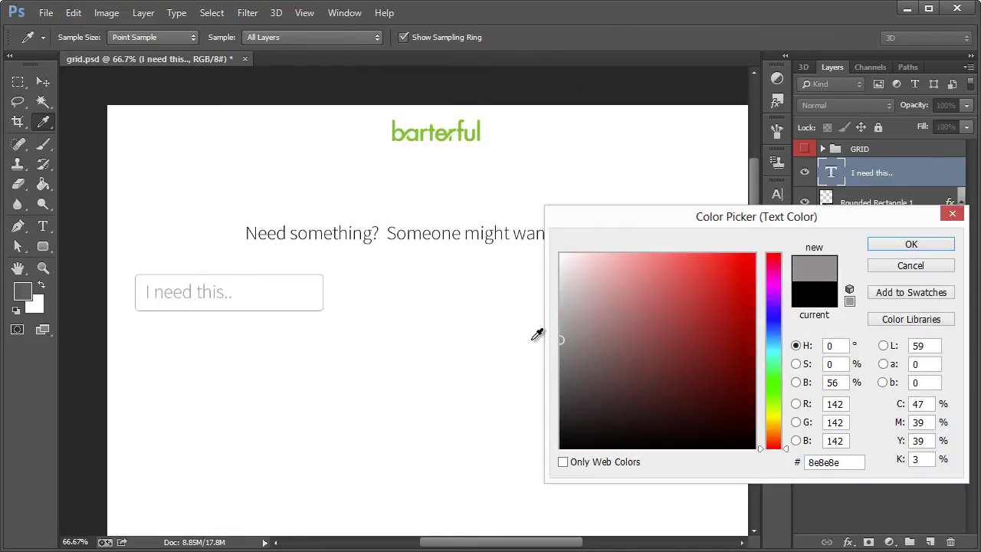
left_click(908, 243)
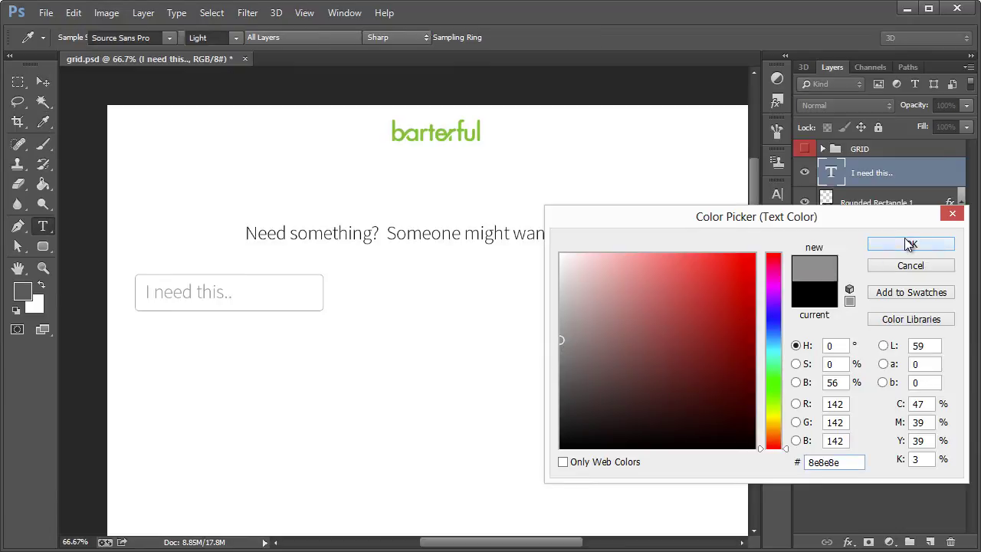
left_click(288, 37)
double_click(286, 37)
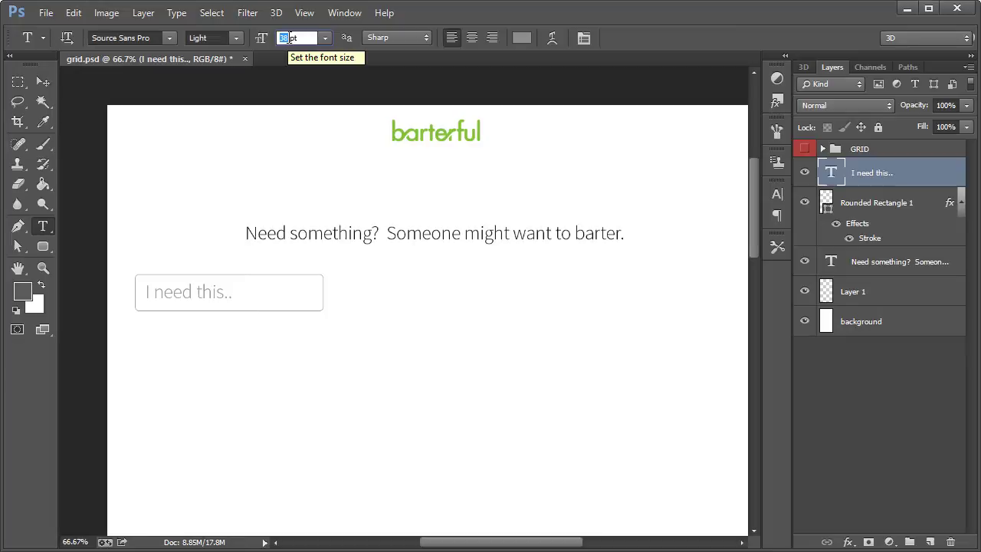
type("37")
key("Return")
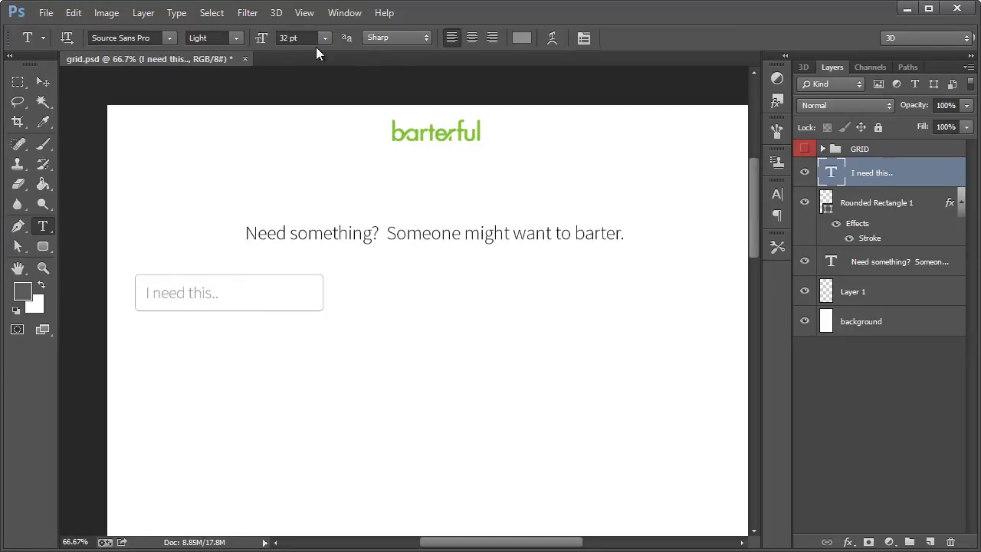
left_click(43, 82)
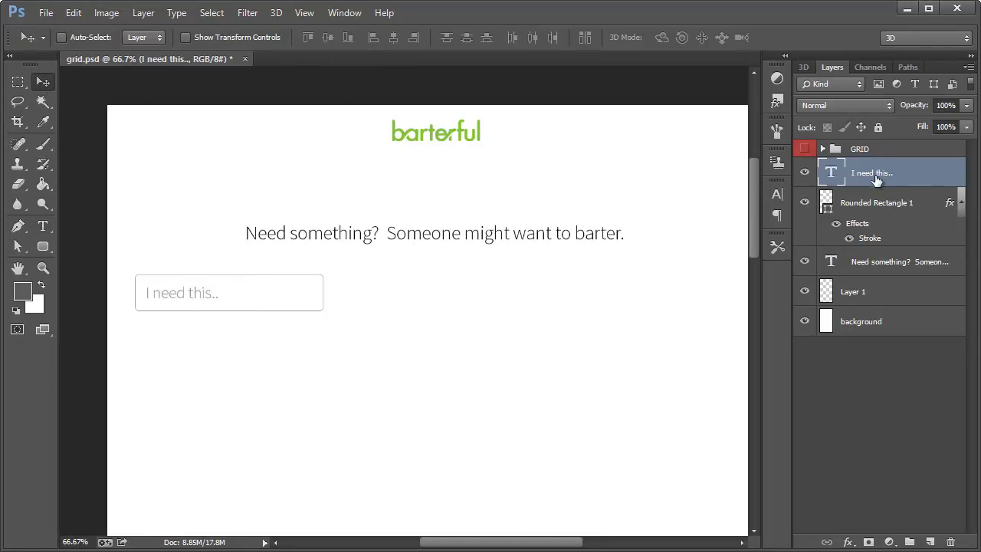
left_click(882, 203, "shift")
- Show the grid, duplicate the input box and its text, move the copy right, and widen it to 466 px
left_click(804, 148)
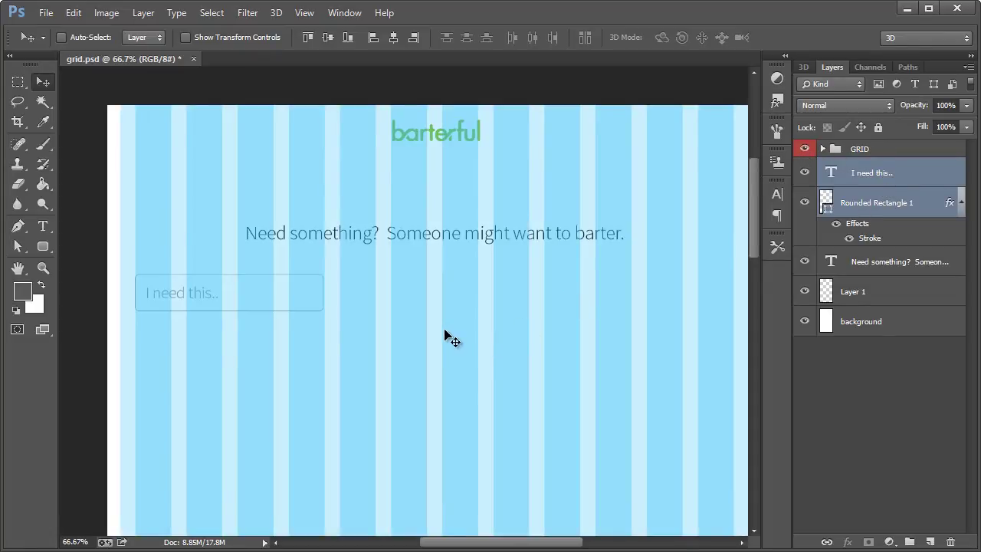
right_click(867, 187)
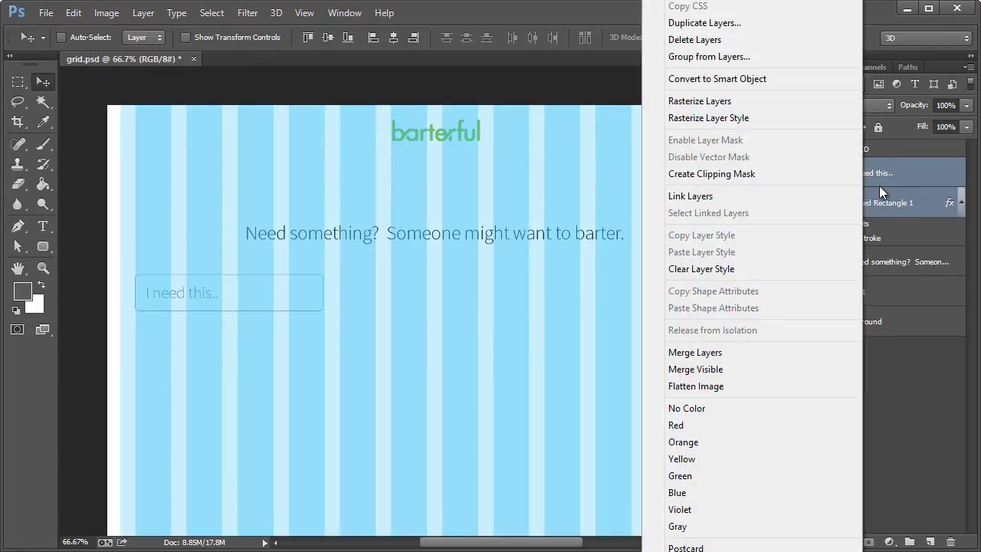
left_click(705, 23)
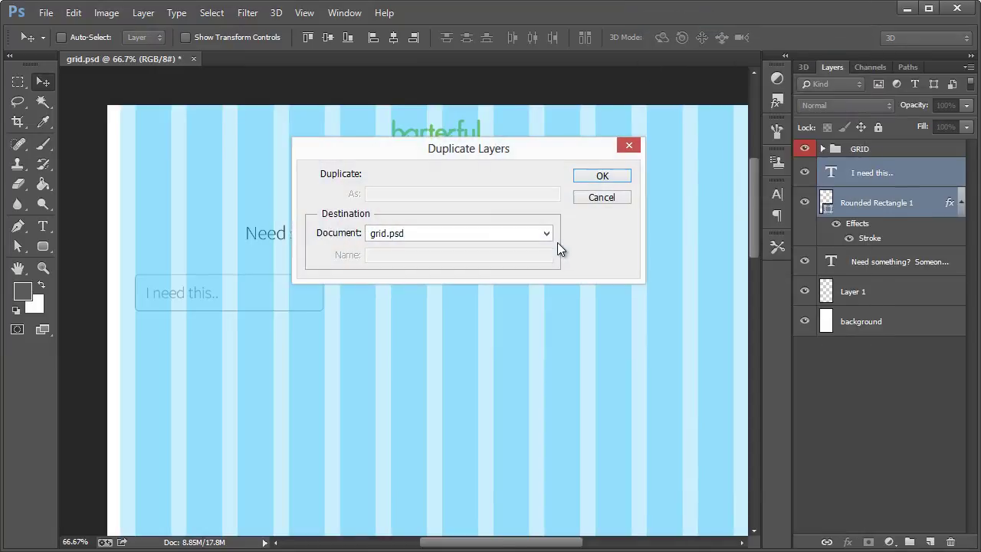
left_click(601, 176)
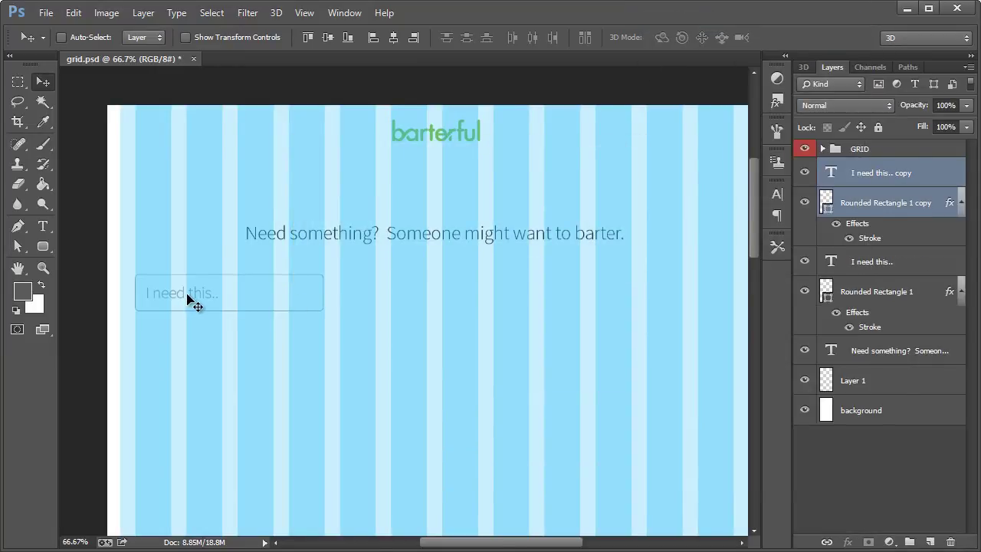
left_click_drag(187, 294, 392, 295)
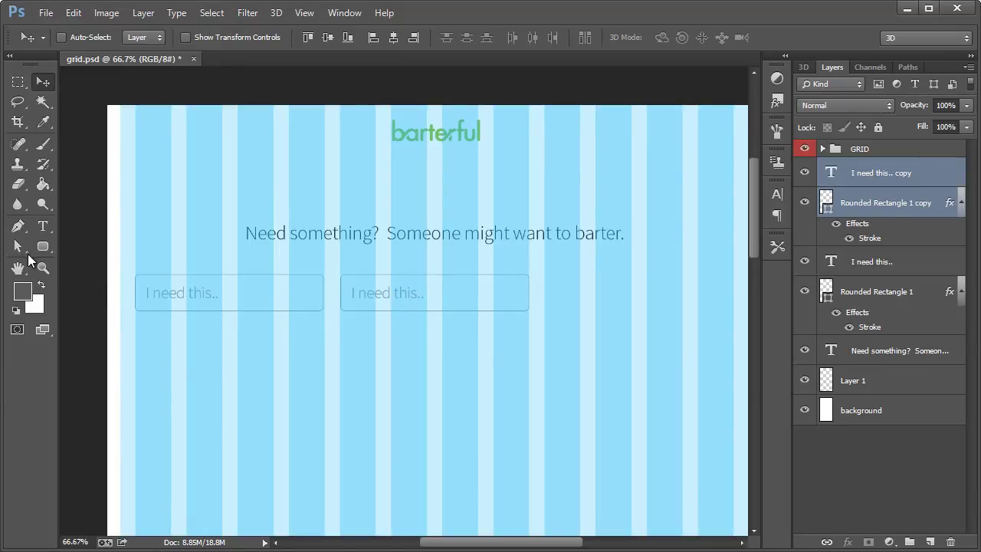
left_click(19, 246)
left_click(874, 204)
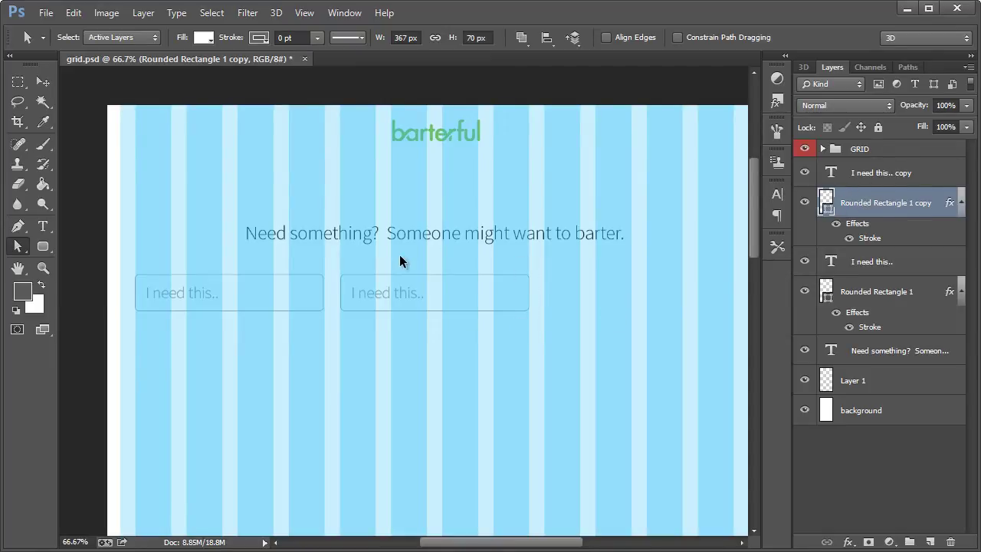
left_click_drag(530, 285, 579, 285)
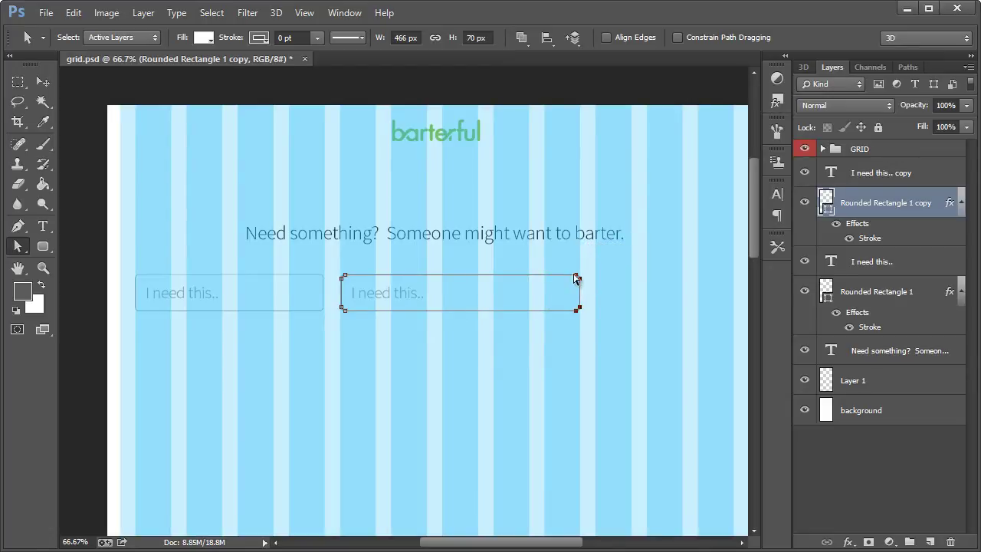
- Change the second box's text from 'I need this..' to 'I can offer this..'
left_click(43, 81)
left_click(43, 226)
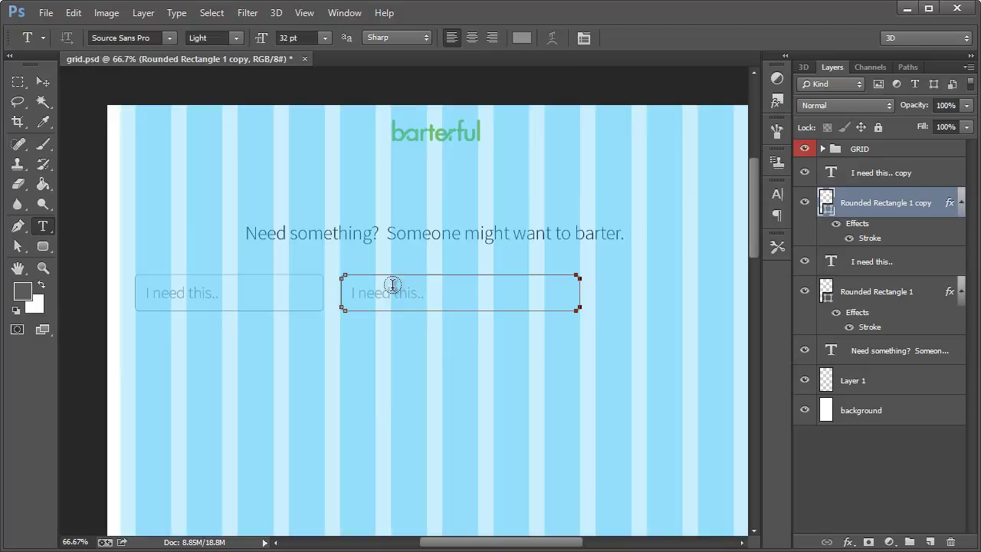
left_click(393, 293)
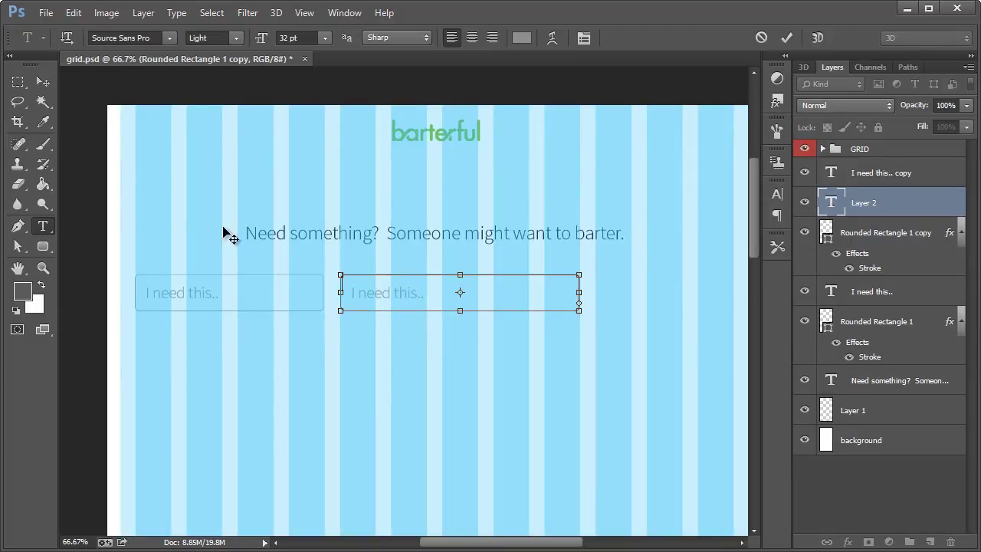
left_click(43, 226)
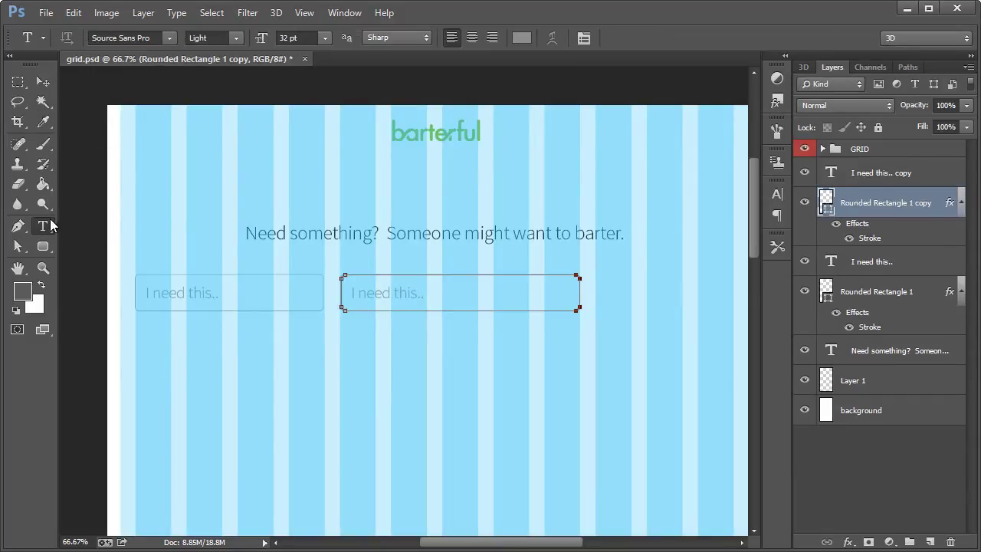
left_click(860, 173)
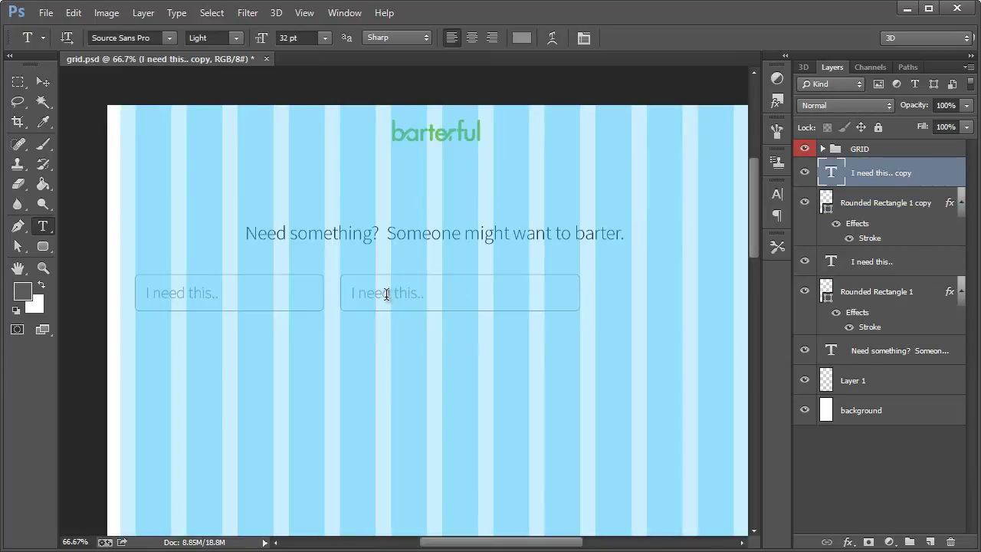
triple_click(386, 293)
type("I can offer")
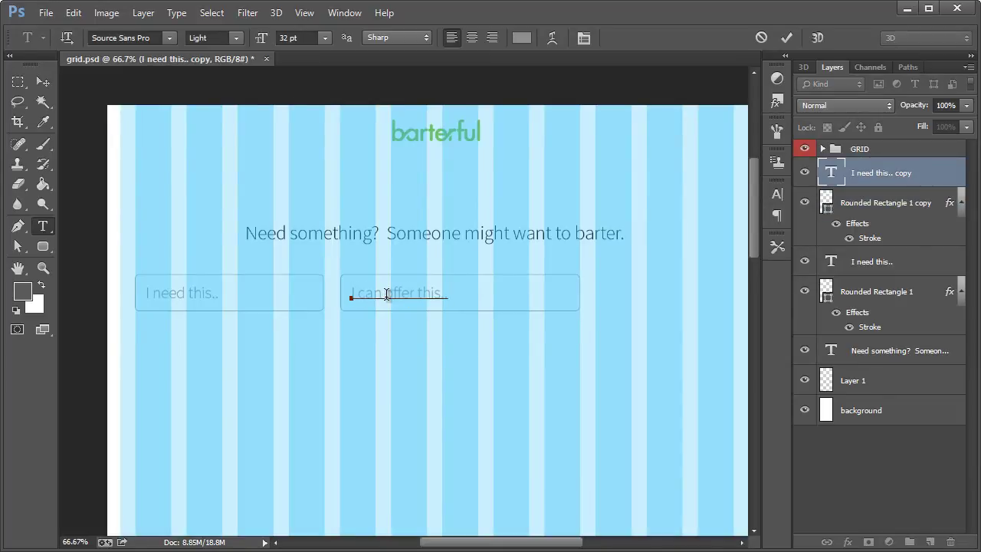
type(" this..")
left_click(38, 79)
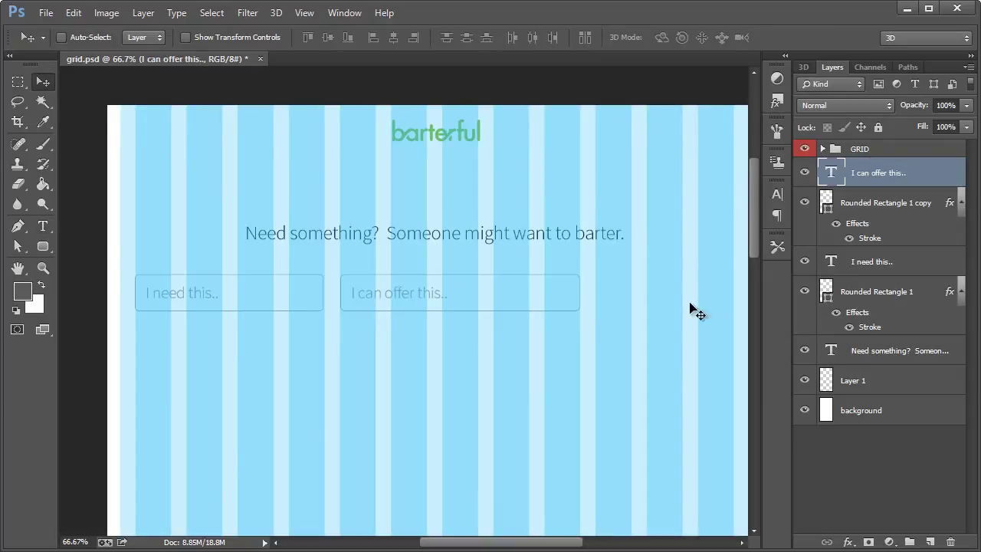
- Duplicate the second input box layer and rename the copy 'Button'
left_click(876, 204)
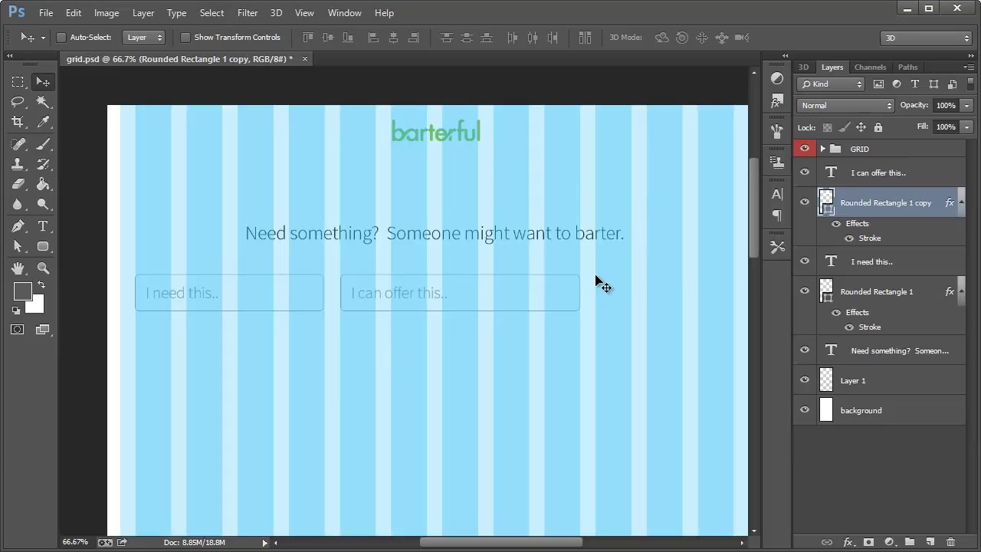
right_click(866, 204)
left_click(659, 255)
left_click(602, 177)
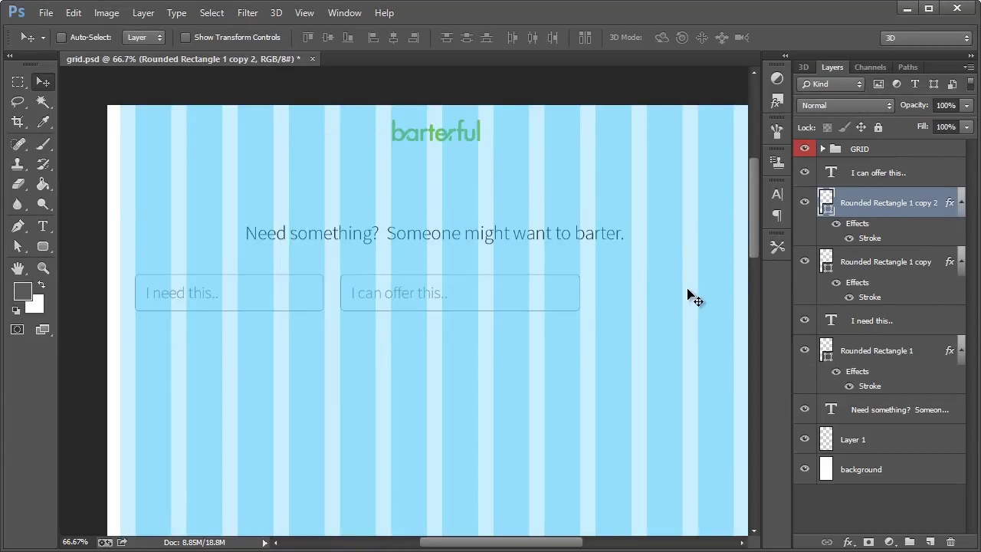
left_click_drag(866, 202, 877, 173)
double_click(877, 172)
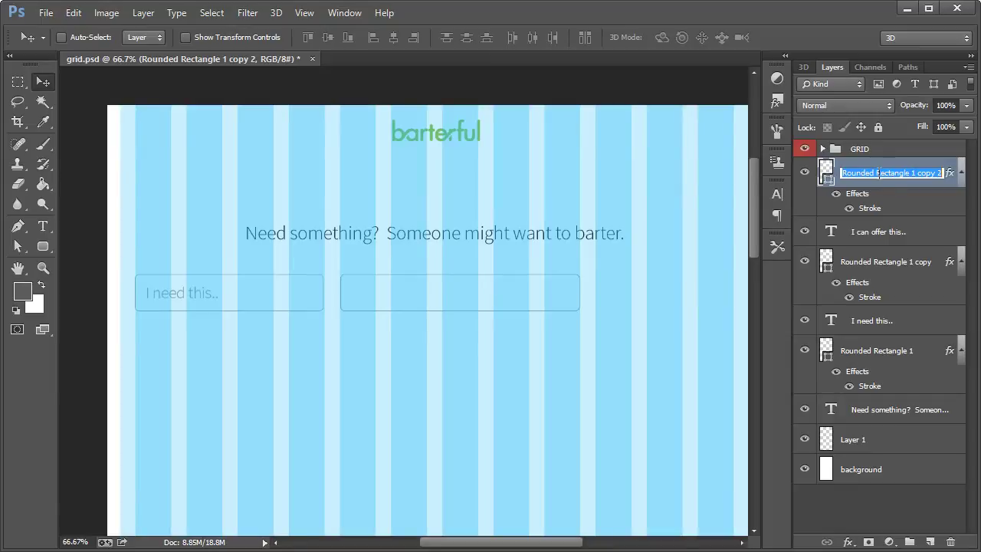
type("Button")
key("Return")
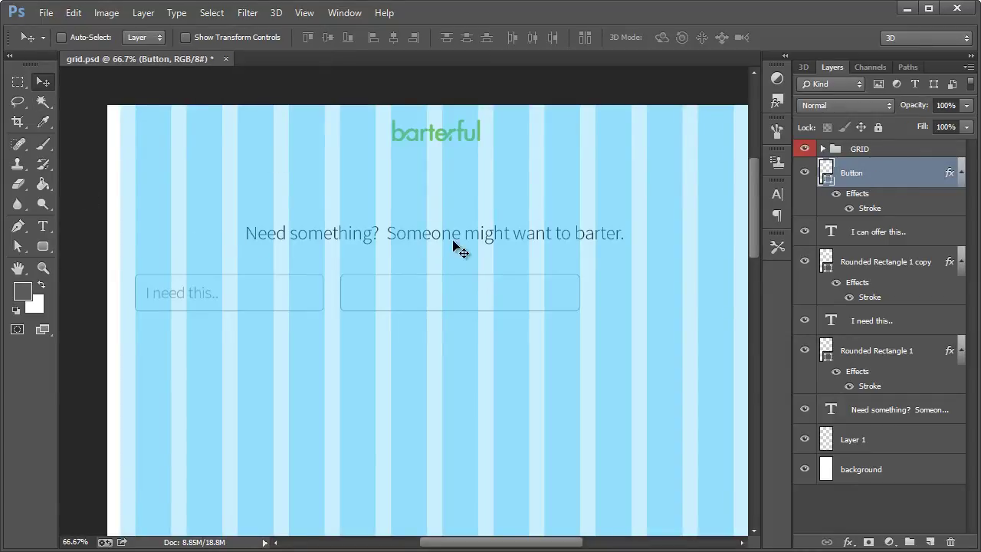
- Move the Button box right, narrow it to 268 × 70 px, and hide the grid
left_click_drag(471, 299, 625, 300)
left_click(18, 247)
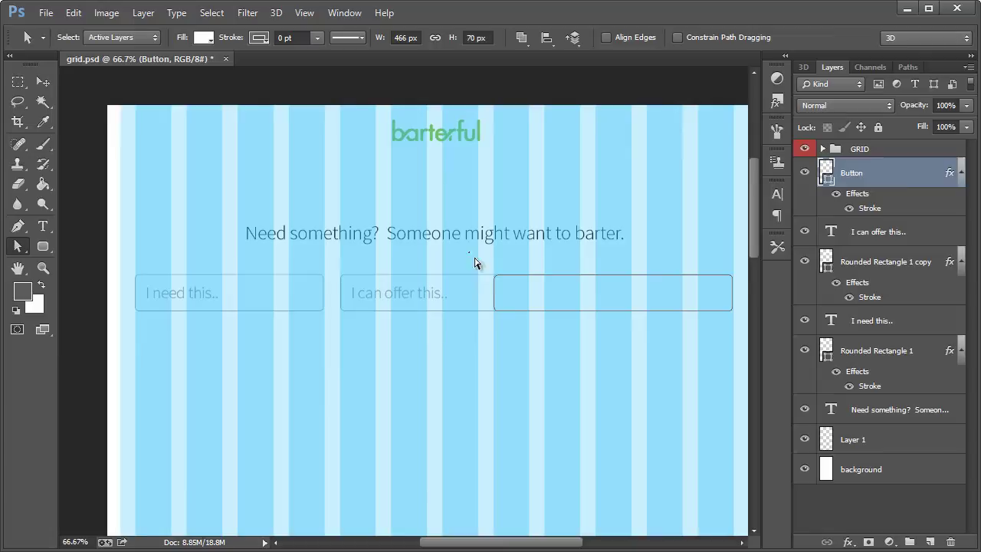
left_click_drag(469, 252, 527, 356)
left_click_drag(496, 283, 598, 283)
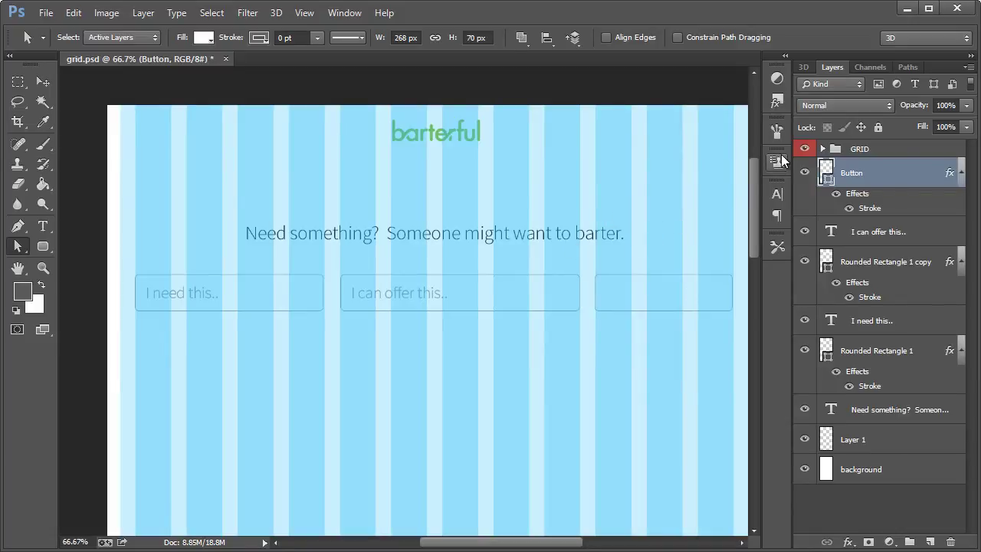
left_click(804, 149)
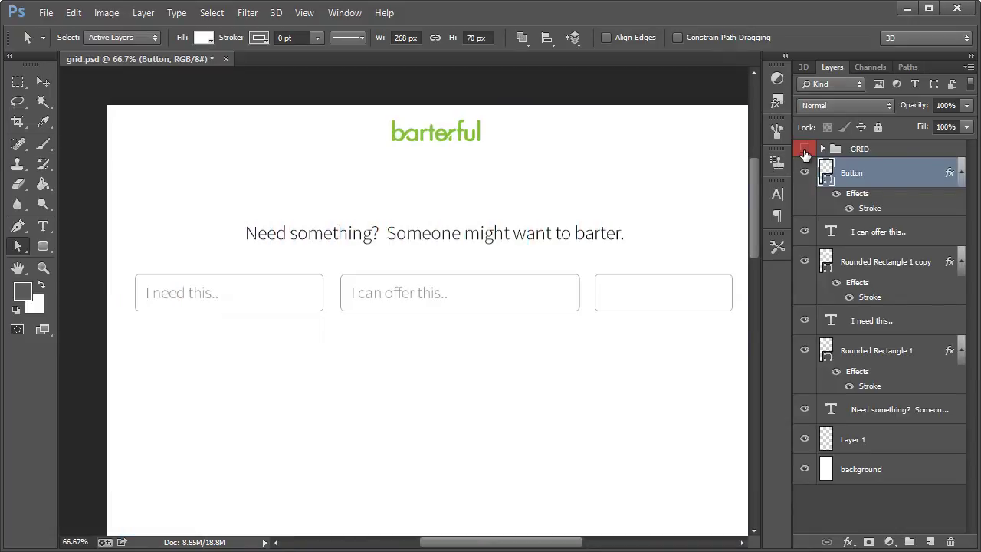
- Remove the Button's stroke and fill it with the logo's green
left_click(835, 194)
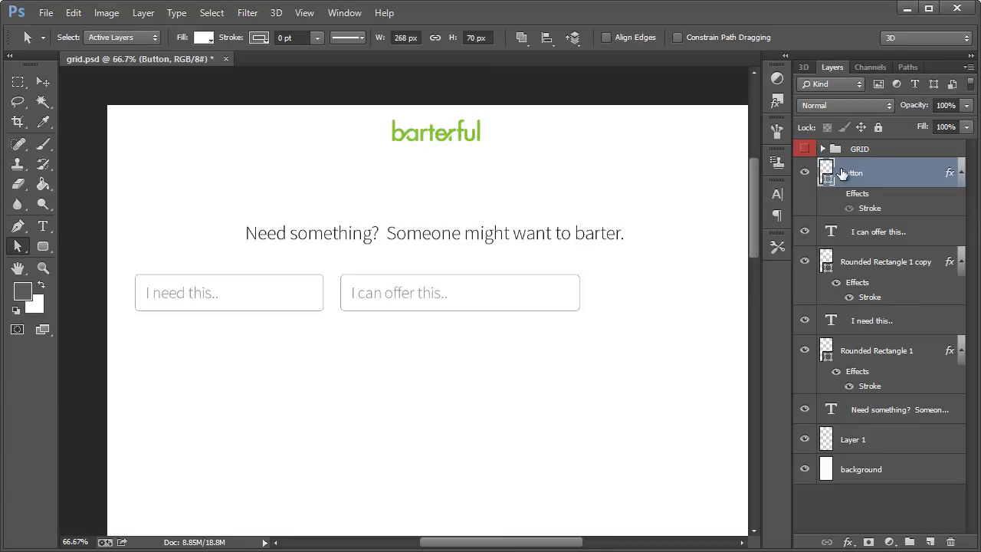
double_click(825, 173)
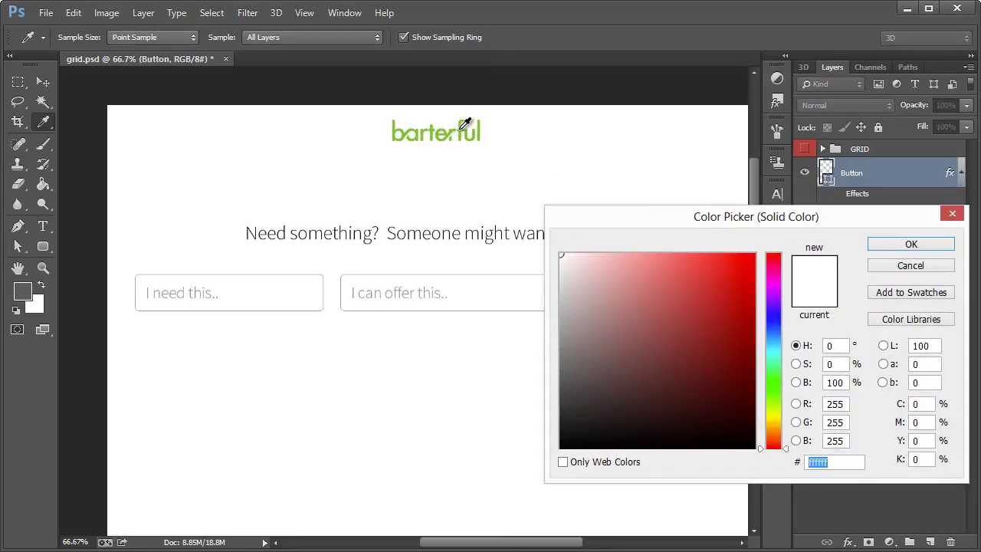
left_click(473, 128)
left_click_drag(686, 219, 413, 329)
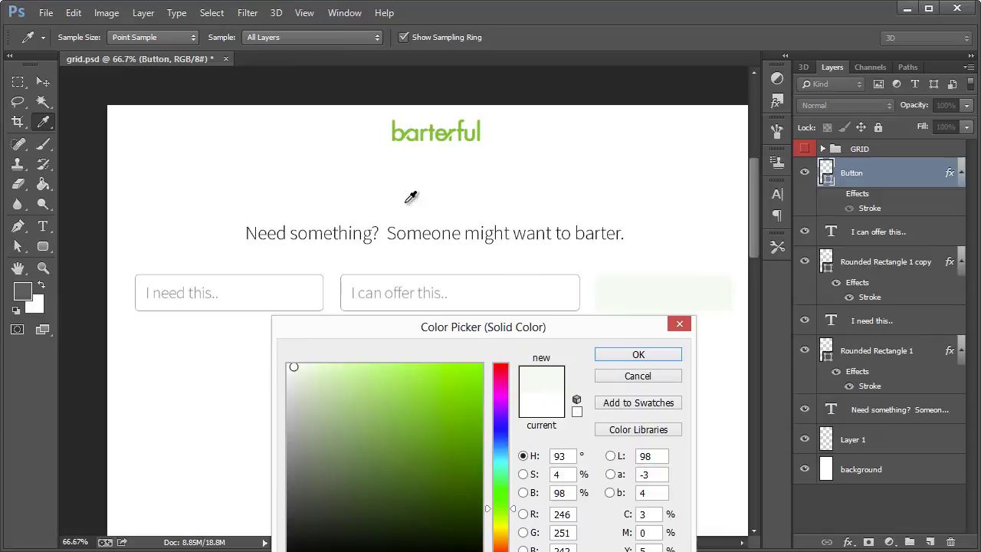
left_click(423, 130)
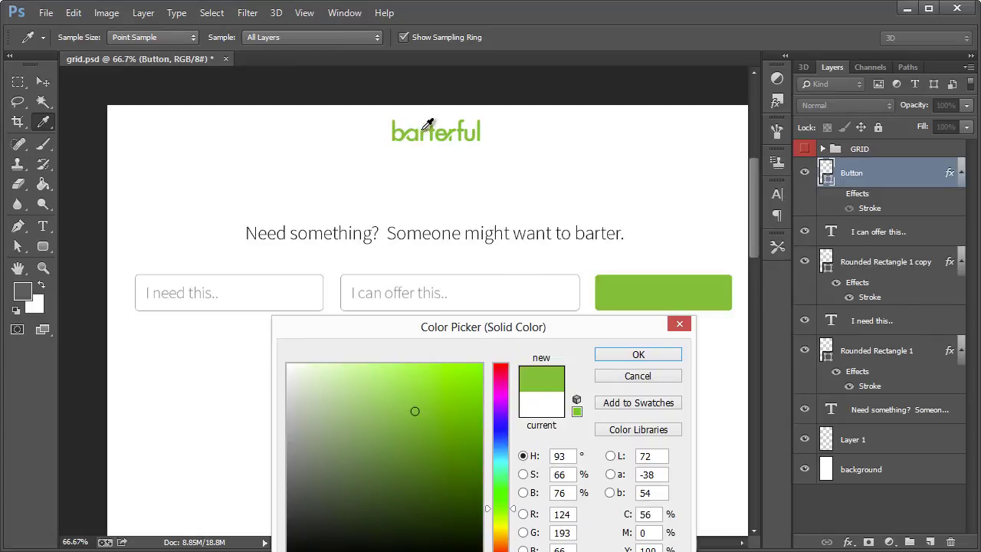
left_click(624, 346)
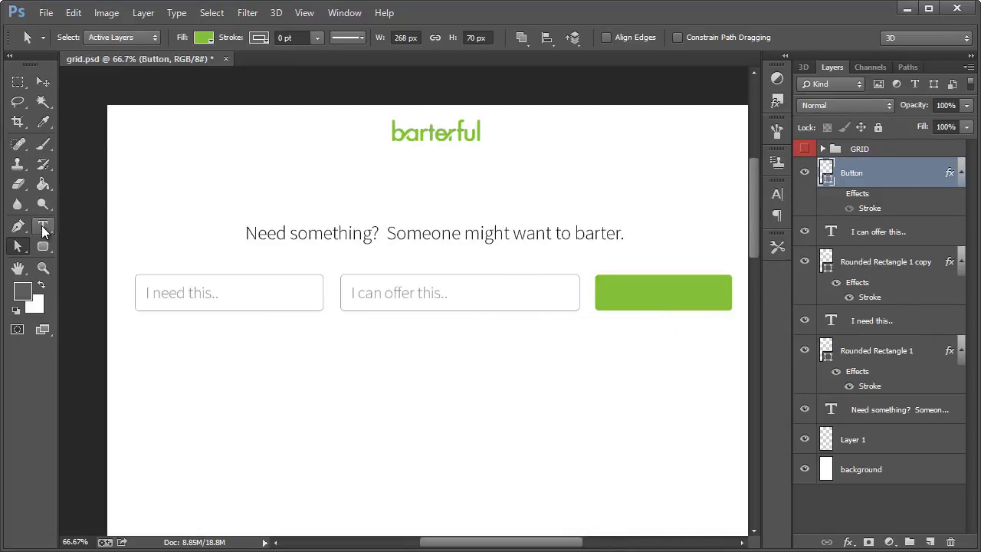
- Add a white 'Find matches' label centred inside the green button
left_click(41, 225)
left_click(605, 296)
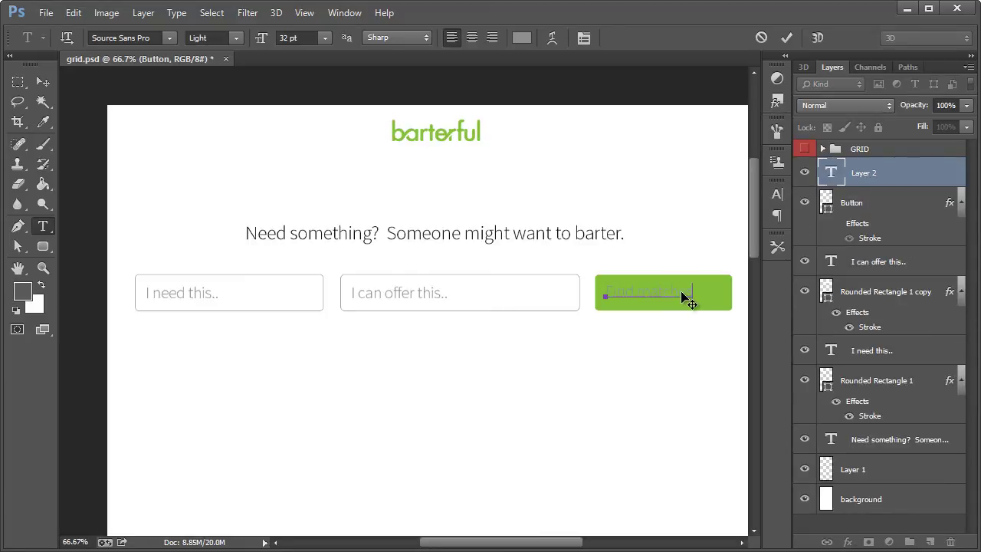
left_click(41, 206)
left_click(40, 231)
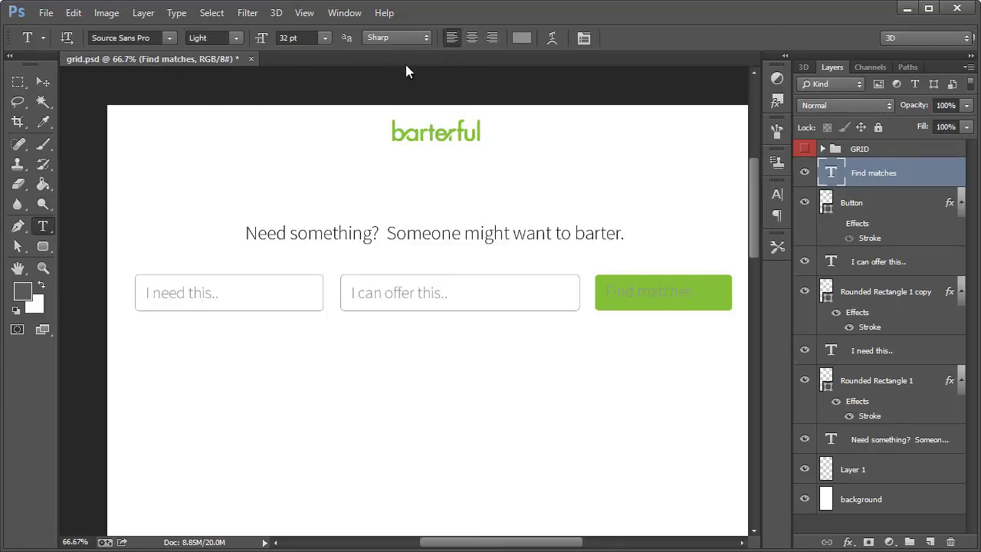
left_click(521, 37)
left_click_drag(320, 395, 285, 363)
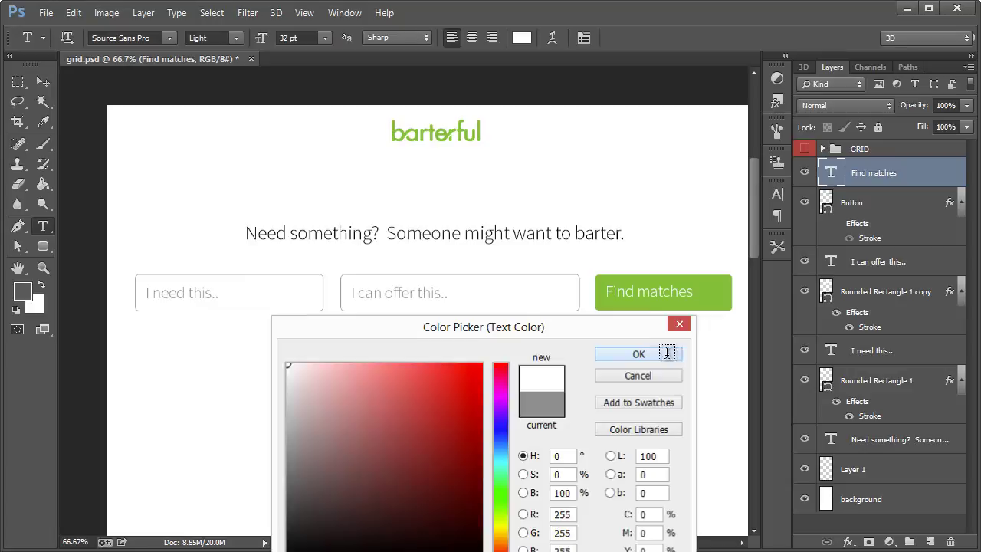
left_click(666, 354)
left_click(44, 82)
left_click_drag(634, 292, 650, 292)
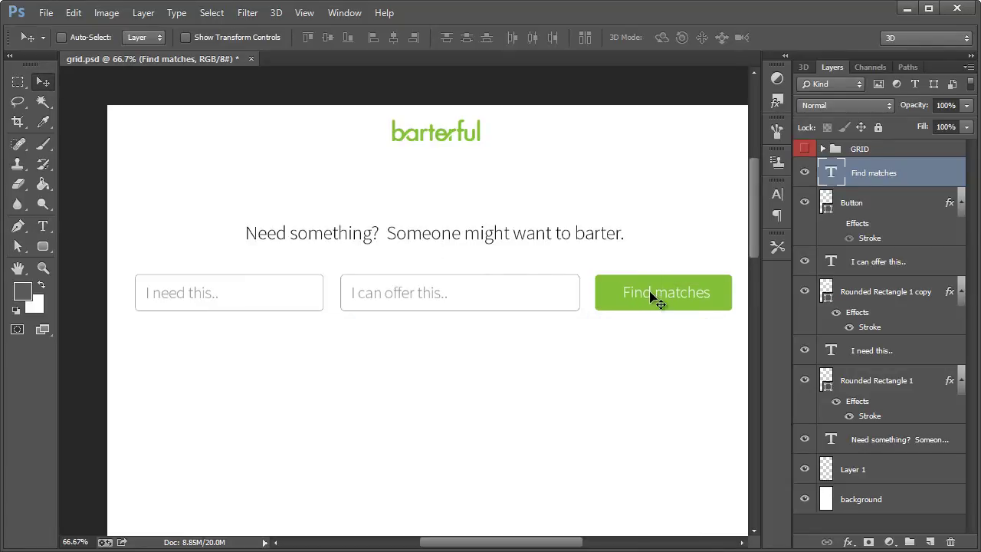
- Zoom to 252% on the Find matches button and select the Ellipse Tool
left_click(43, 268)
left_click_drag(619, 289, 643, 390)
left_click_drag(559, 546, 590, 546)
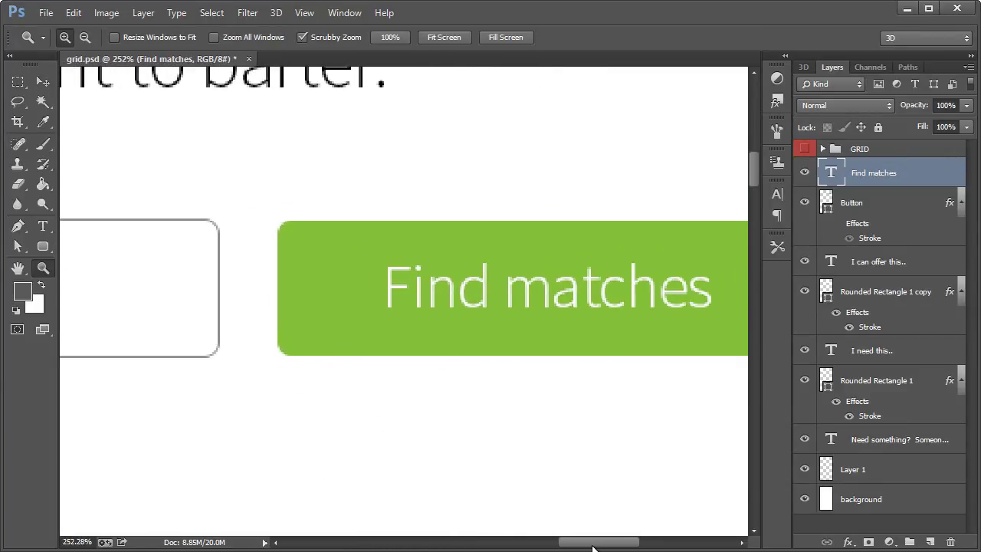
left_click_drag(43, 246, 112, 272)
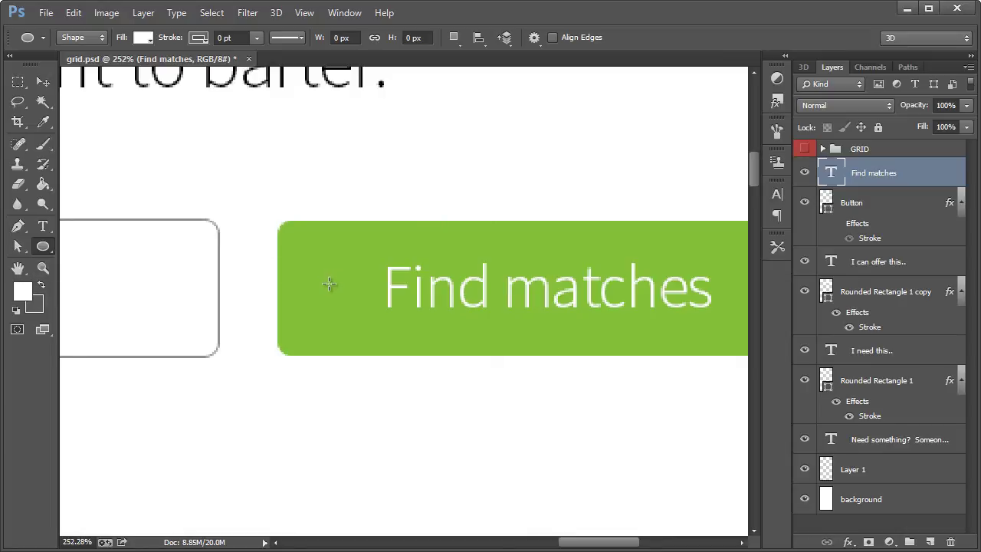
- Draw a 24 px circle at the button's left with no fill and a white 3.22 pt outline
right_click(48, 250)
left_click(92, 274)
left_click_drag(331, 287, 356, 310)
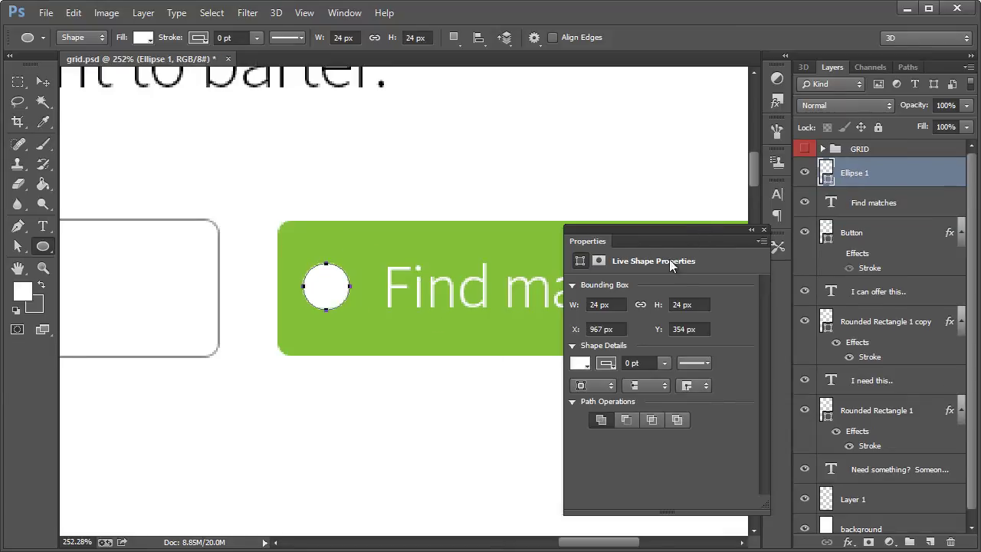
left_click(580, 364)
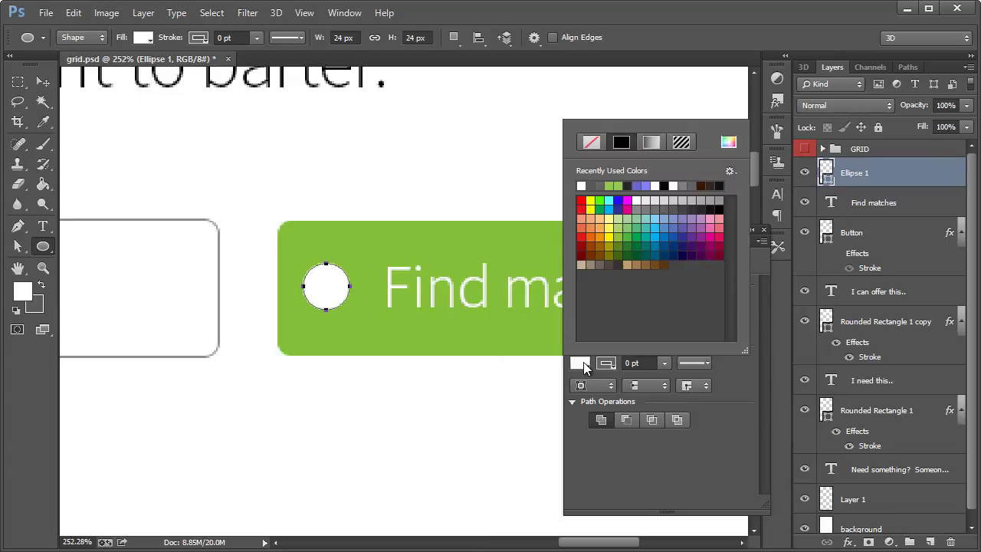
left_click(591, 143)
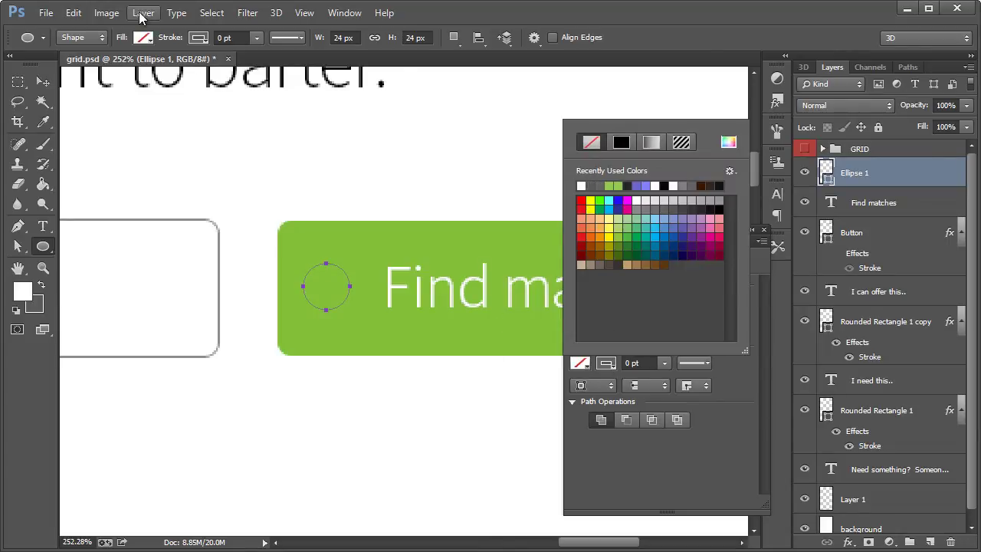
left_click(611, 365)
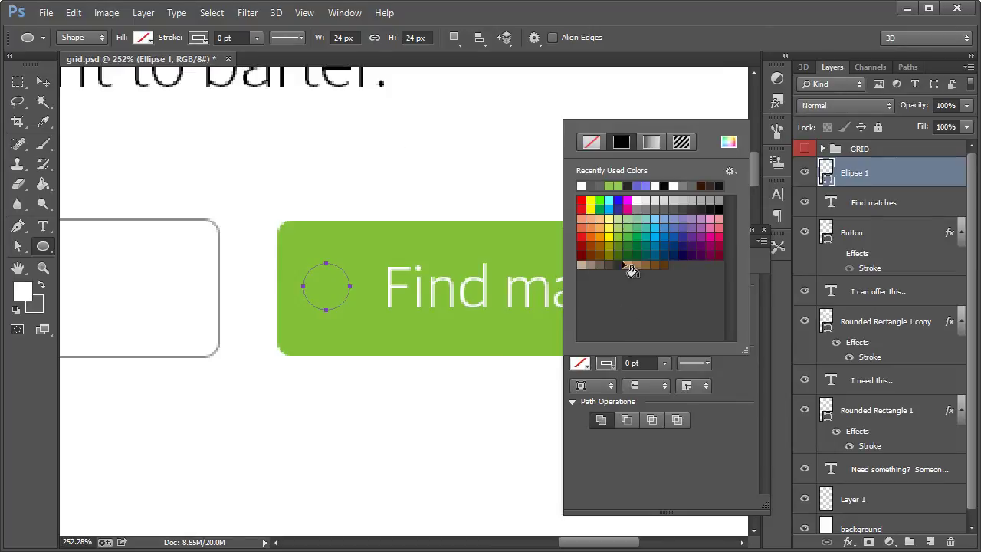
left_click(672, 186)
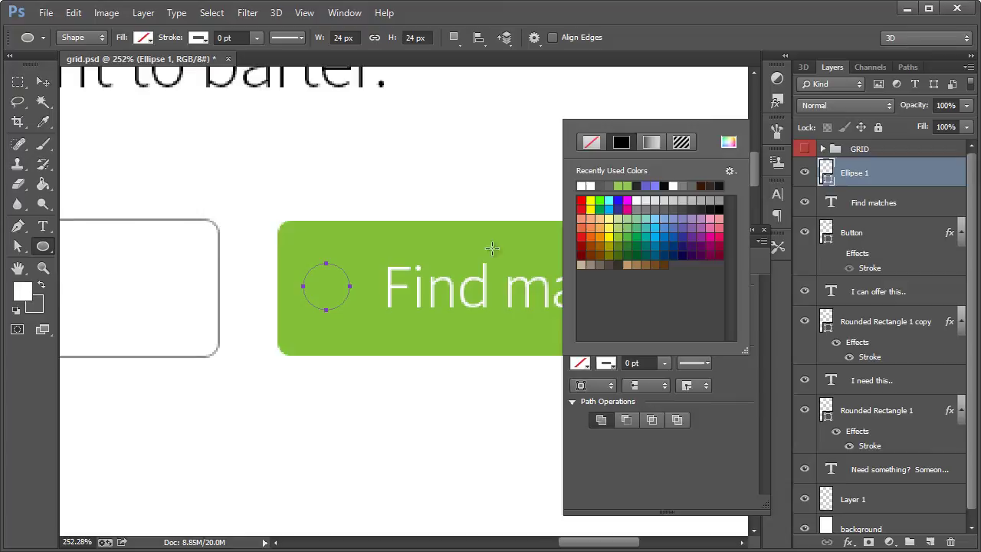
left_click(663, 363)
left_click_drag(663, 379, 678, 381)
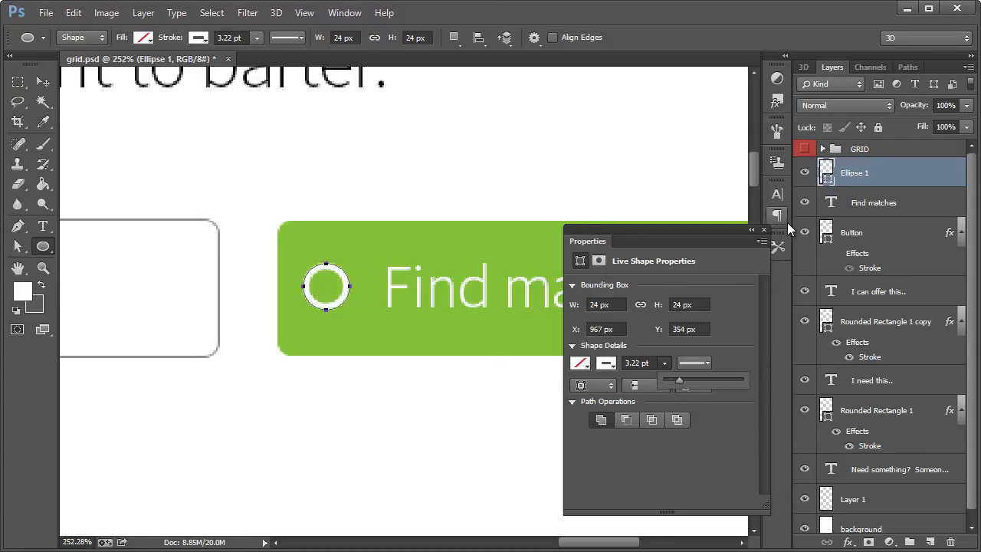
left_click(863, 176)
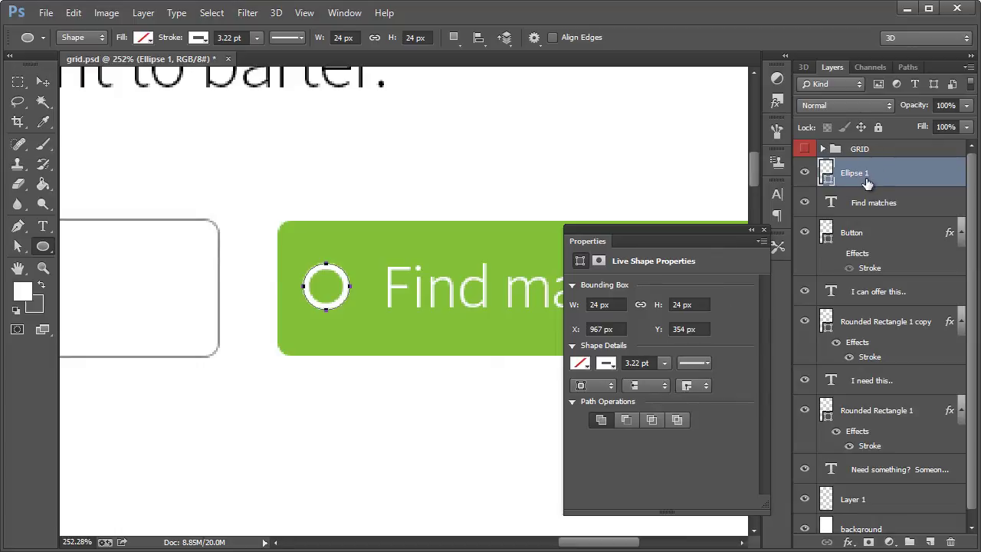
- Draw a thin rounded-rectangle handle below the circle and rotate it -45 degrees
left_click_drag(47, 248, 95, 256)
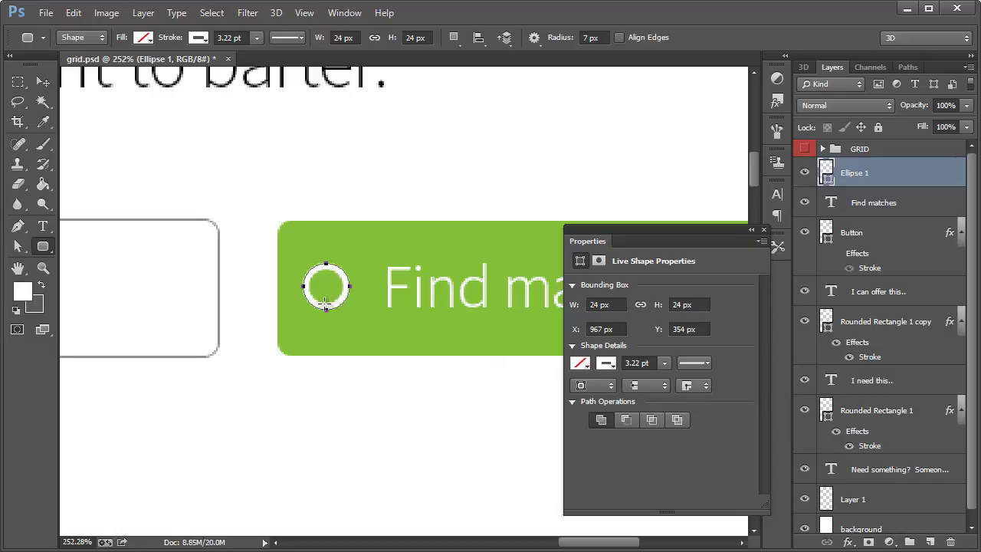
left_click_drag(325, 305, 331, 339)
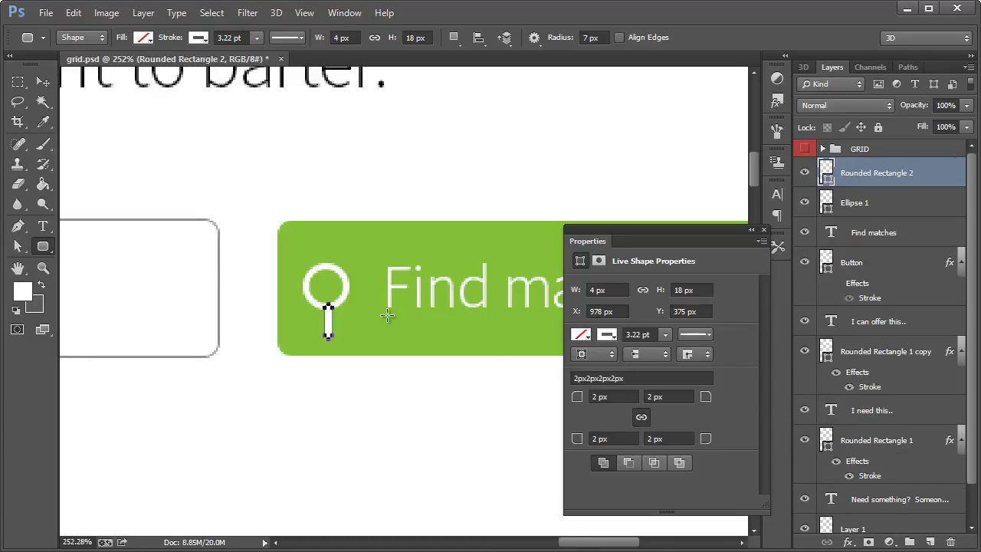
left_click(43, 81)
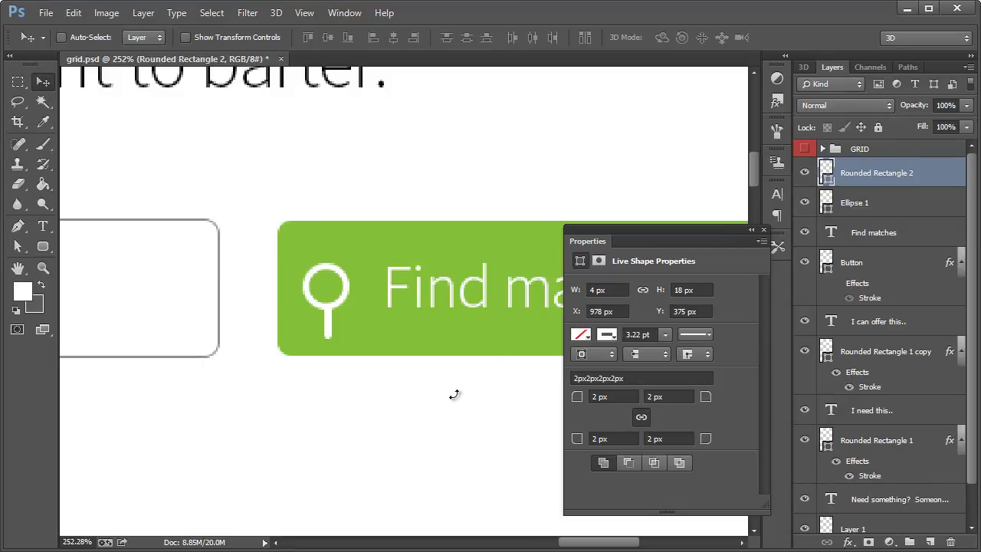
key("ctrl+t")
left_click_drag(349, 362, 392, 331)
left_click(43, 101)
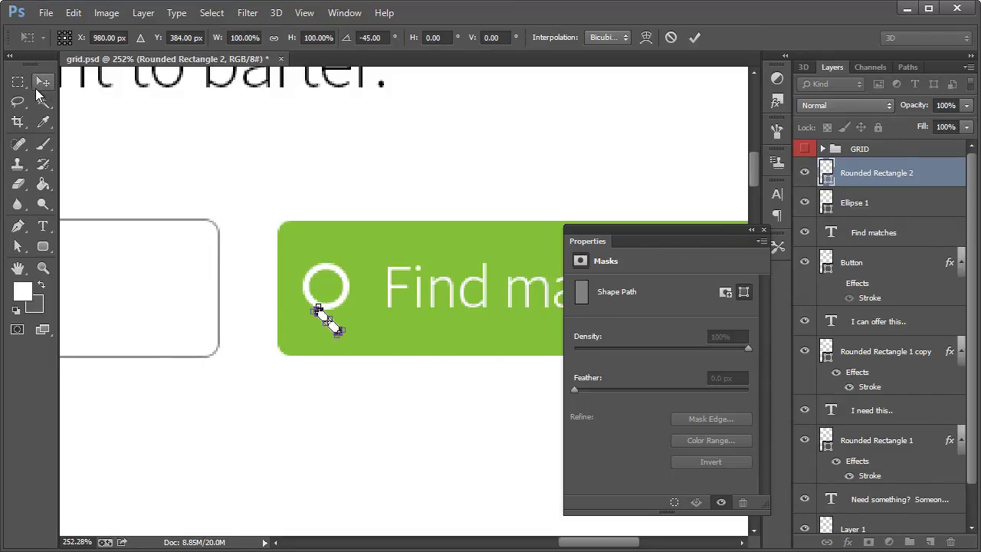
left_click(212, 237)
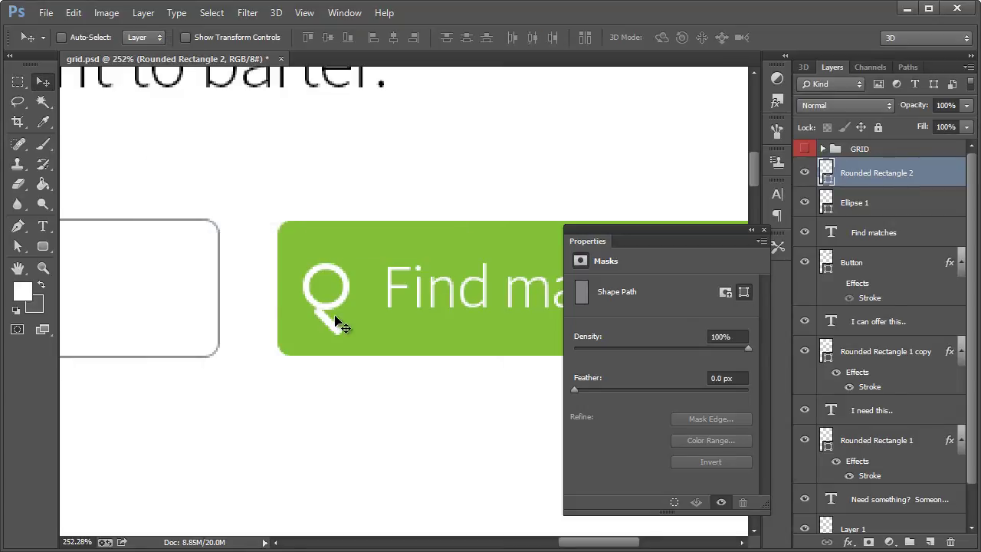
left_click_drag(352, 320, 352, 321)
- Zoom to 100% and shrink the circle and handle together slightly
key("ctrl+1")
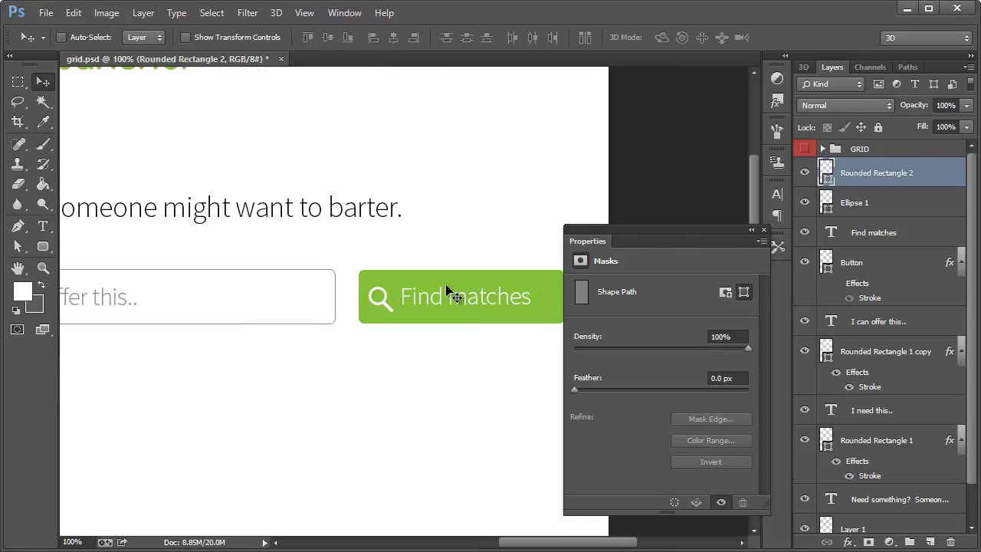
left_click(763, 230)
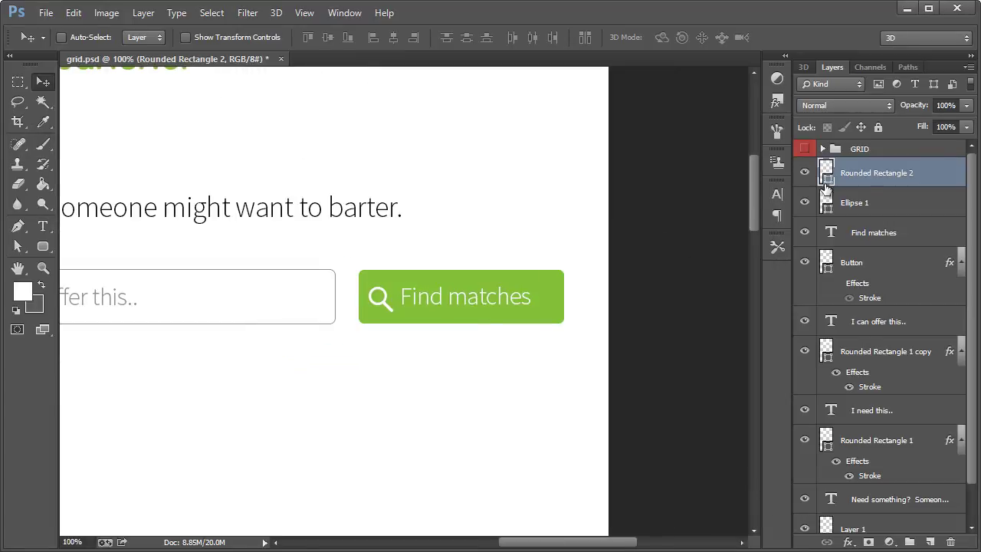
left_click(871, 213, "shift")
key("ctrl+t")
left_click_drag(392, 311, 385, 303)
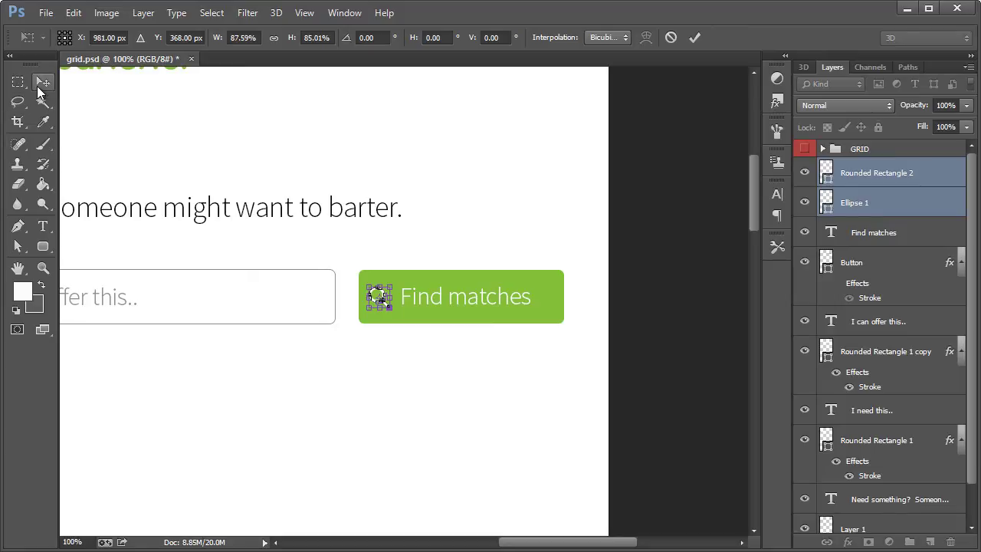
left_click(38, 87)
left_click(230, 233)
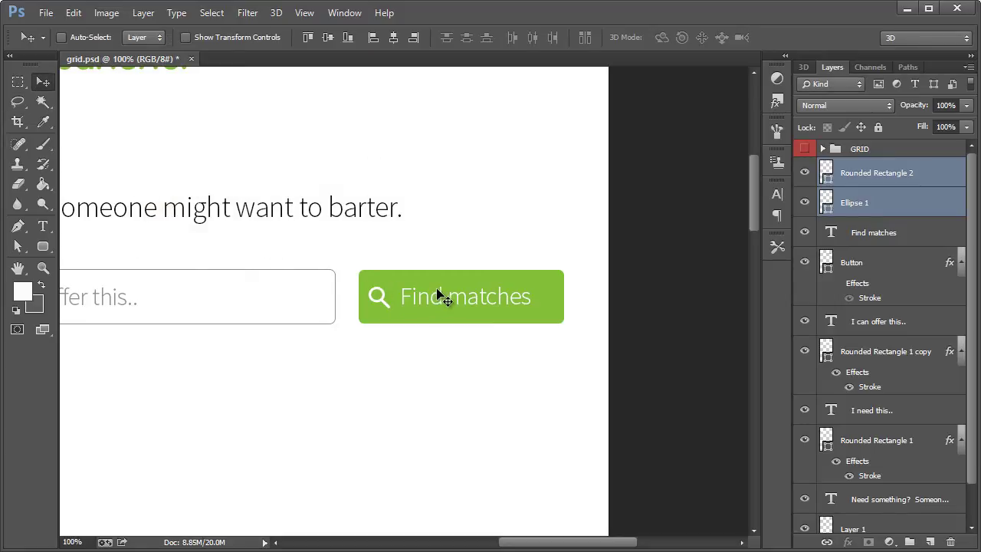
- Nudge the magnifier icon and the Find matches label a few pixels right
key("Right")
key("Right")
key("Right")
key("Right")
key("Right")
left_click(452, 302, "ctrl")
key("Right")
key("Right")
key("Right")
key("Right")
key("Right")
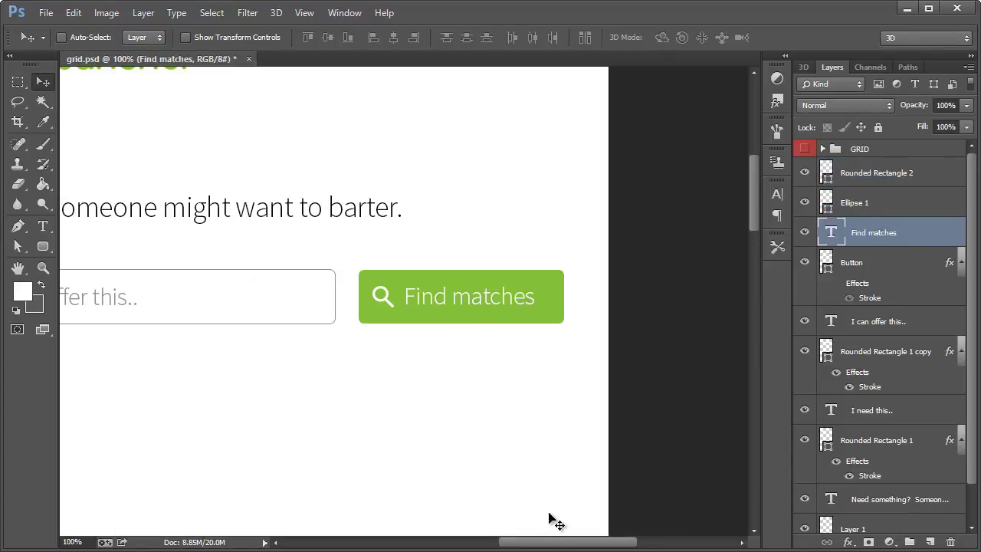
left_click_drag(544, 544, 515, 546)
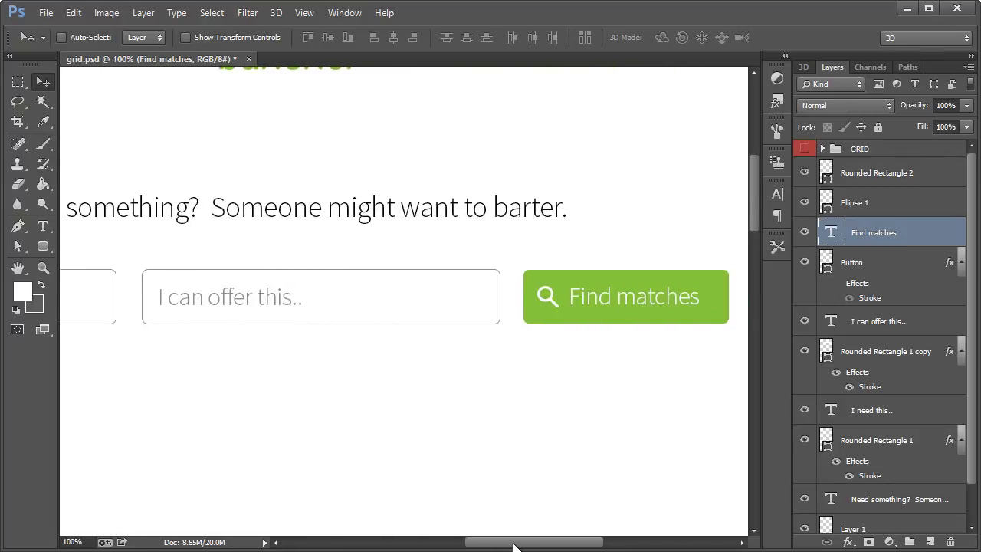
- Zoom out to 66.7% to see the whole page
key("z")
right_click(204, 302)
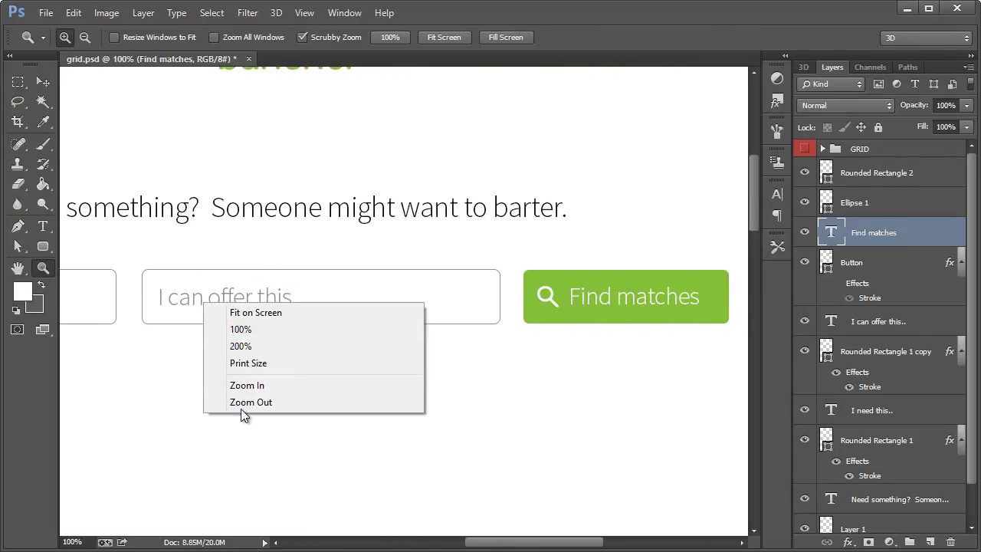
left_click(244, 406)
left_click_drag(473, 543, 453, 542)
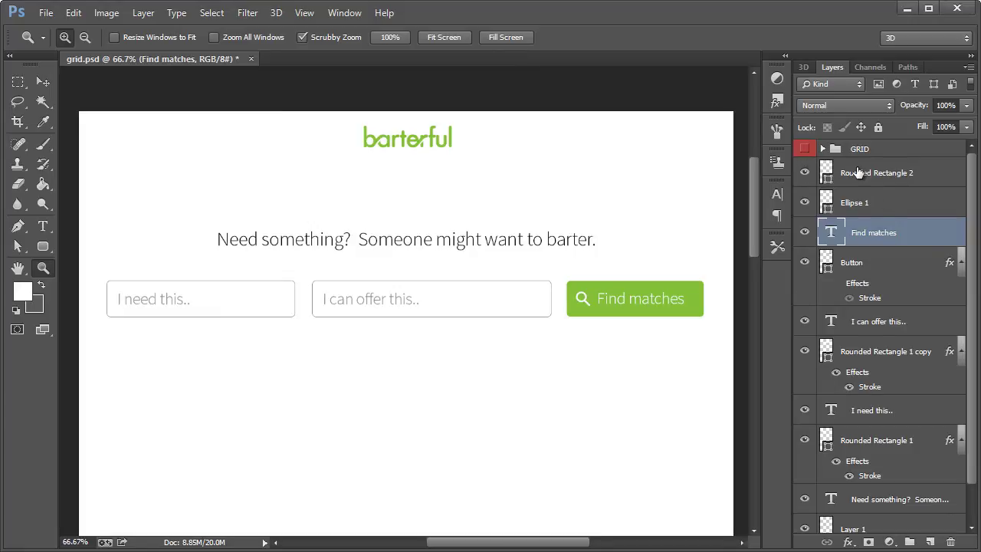
- Duplicate the Need something headline and move the copy below the inputs and button
left_click(43, 83)
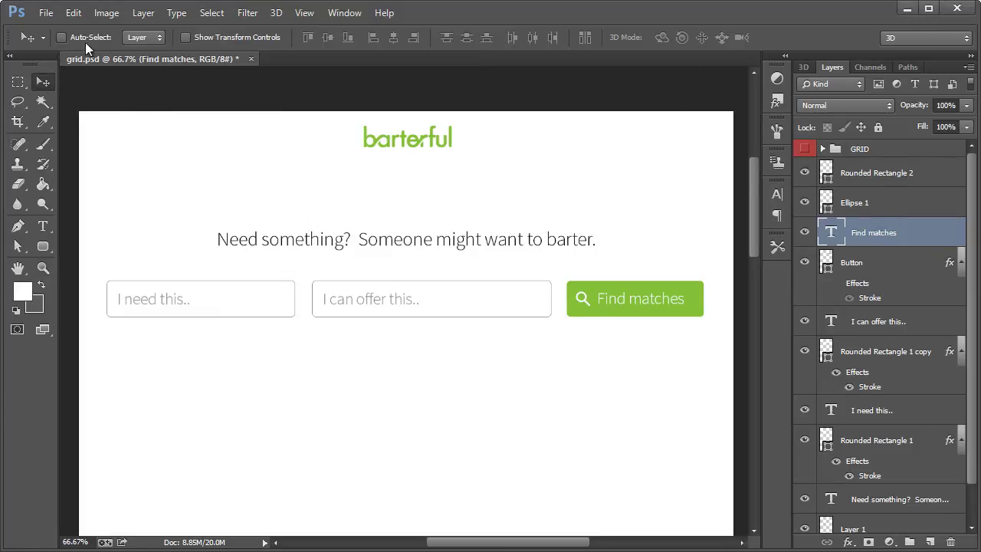
left_click(329, 239, "ctrl")
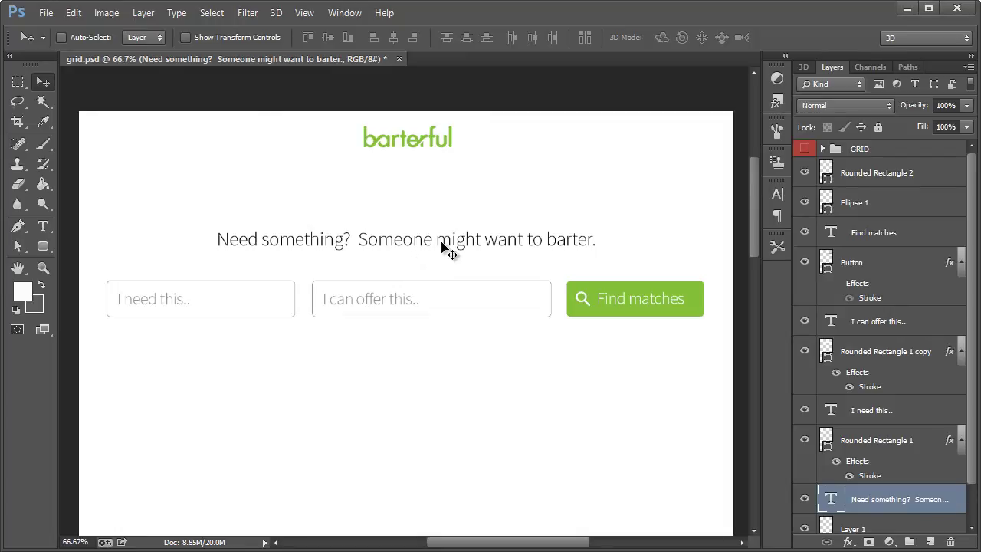
key("alt+l")
key("d")
left_click(586, 177)
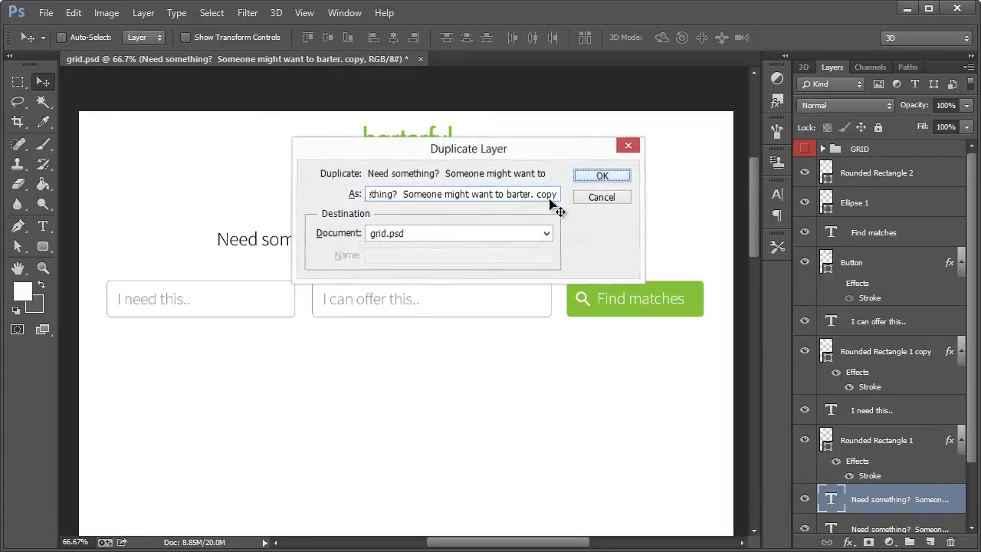
left_click_drag(416, 245, 425, 392)
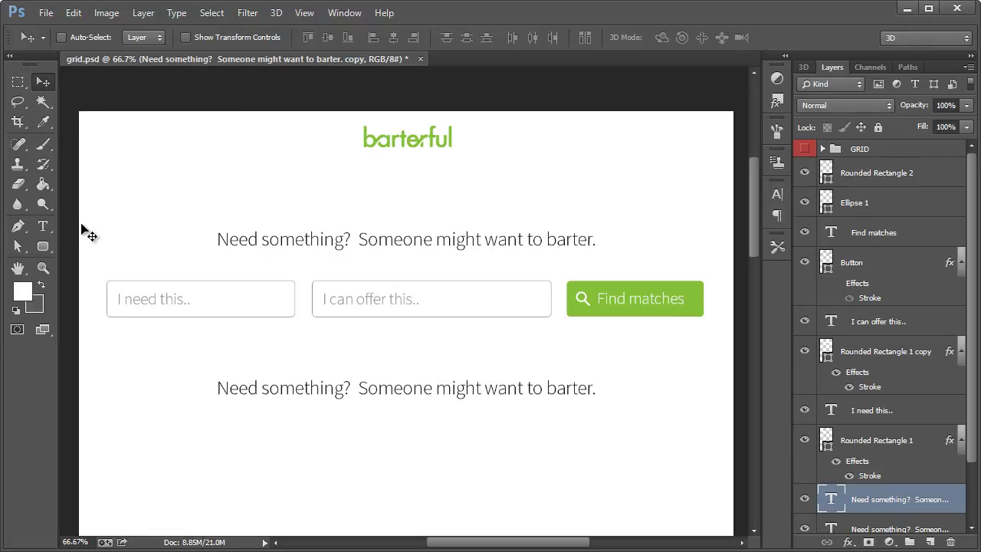
- Set the copy to 20 pt and change it to 'Separate your wants and offers with a comma: Baby sitter, washer fixed, cheap car'
left_click(43, 226)
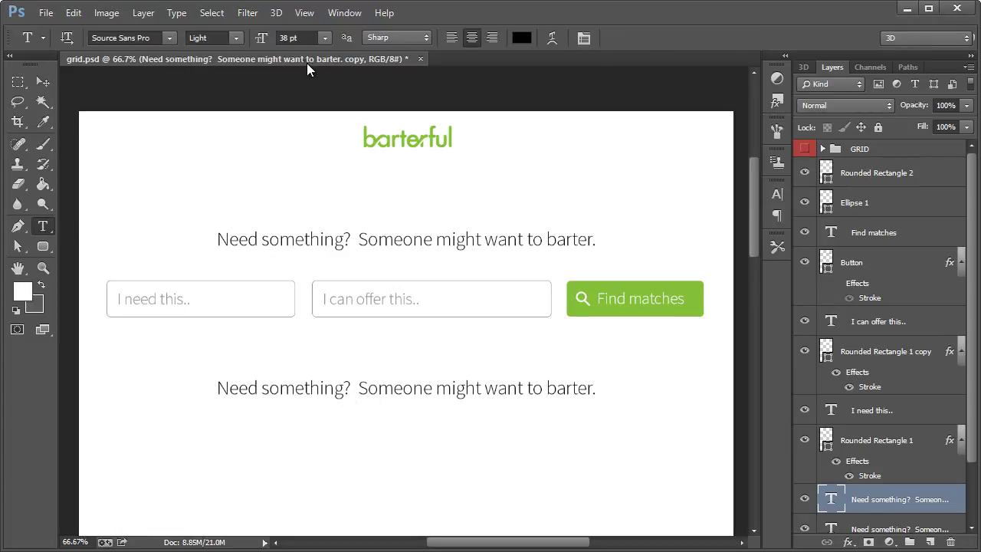
left_click(288, 38)
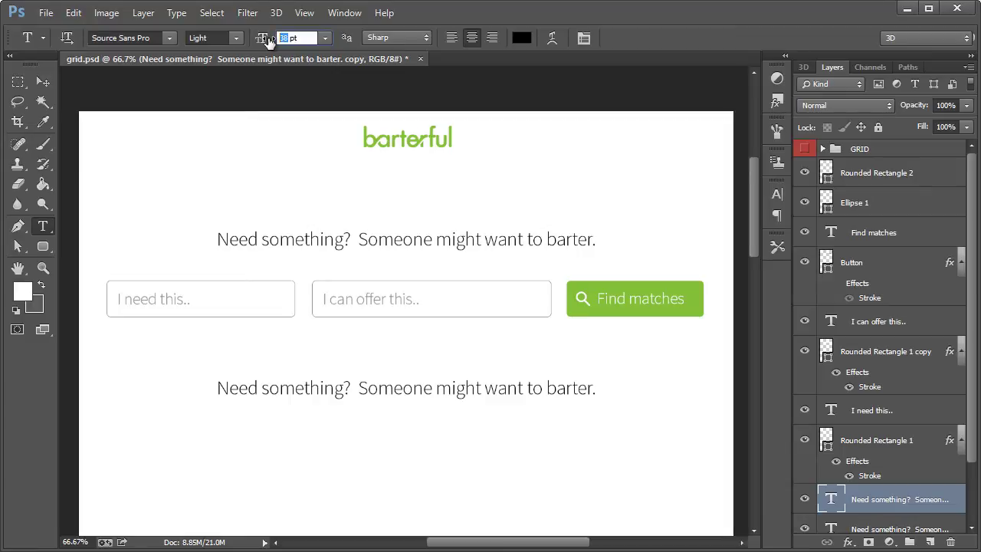
type("20")
key("Return")
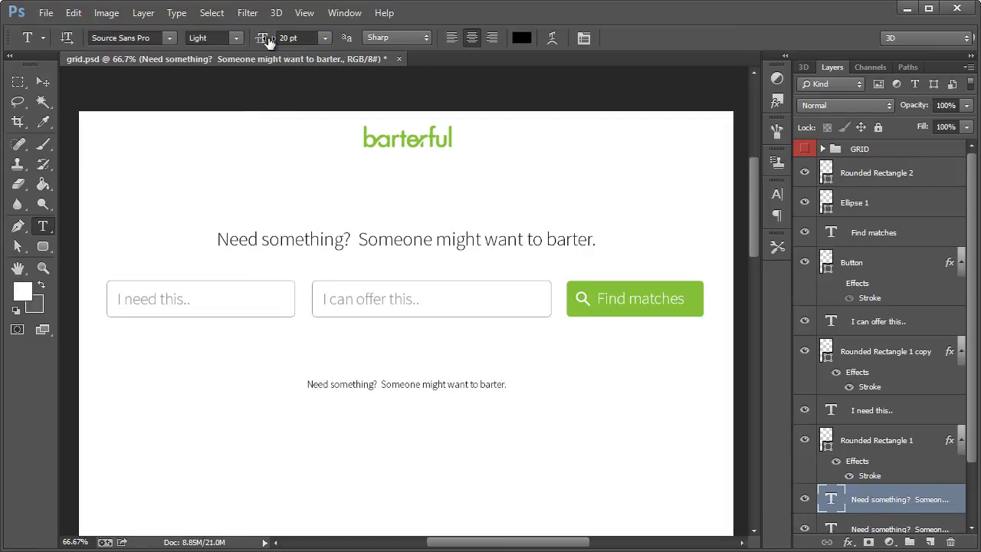
triple_click(397, 383)
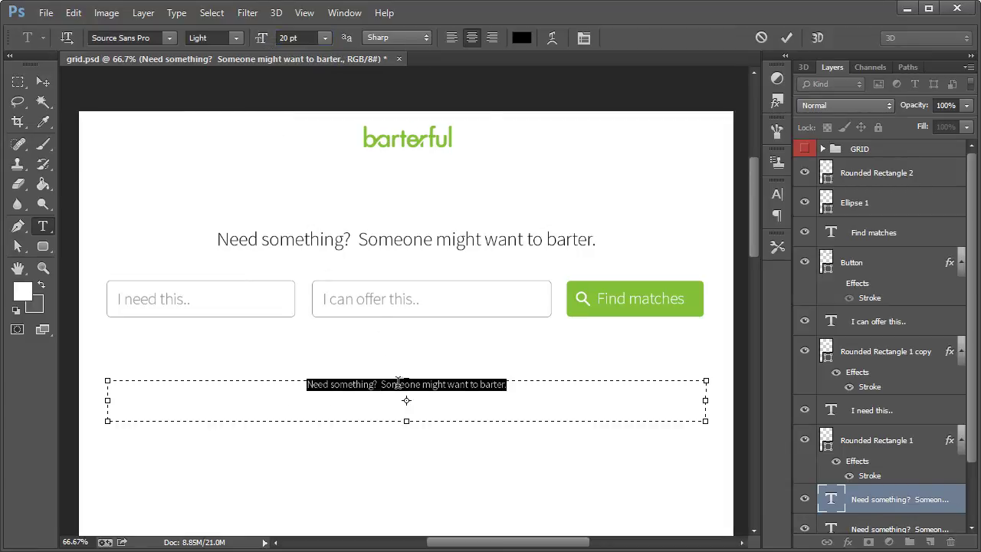
key("BackSpace")
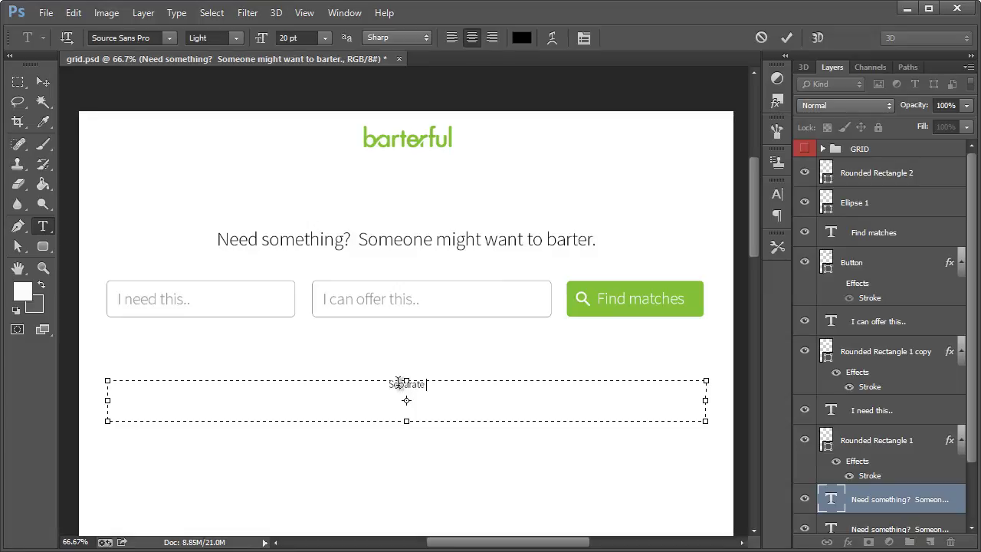
type("Separate your wants and offers with a comma")
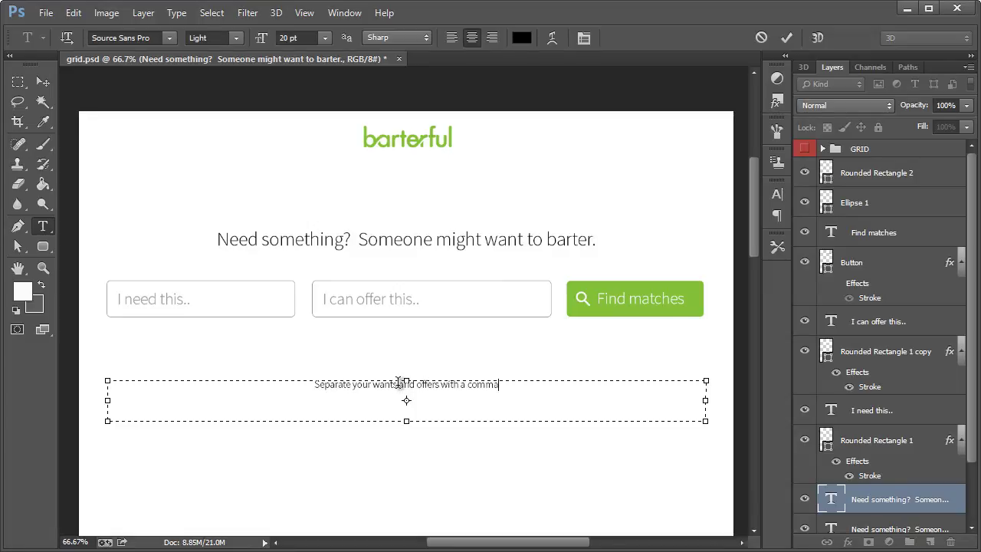
type(":")
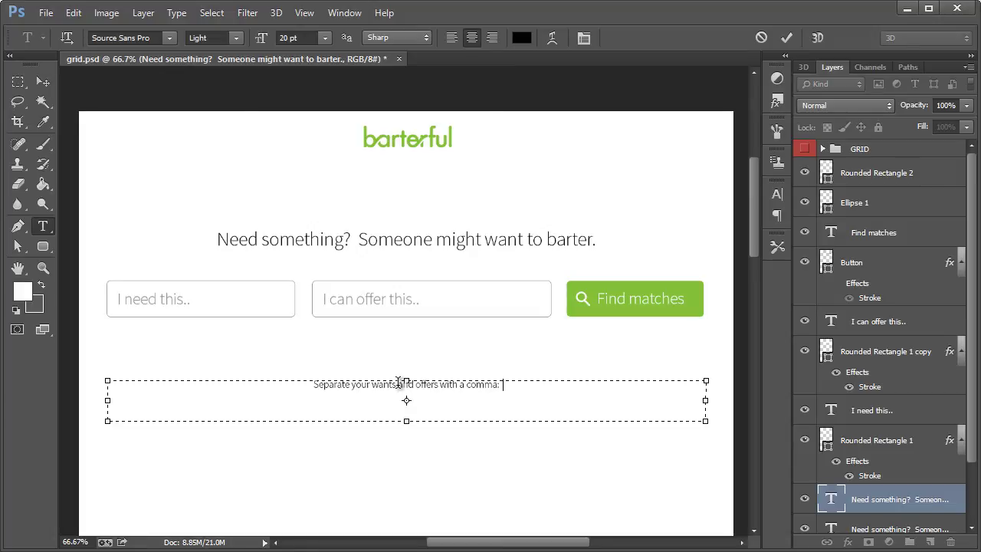
type(" Baby sitter,")
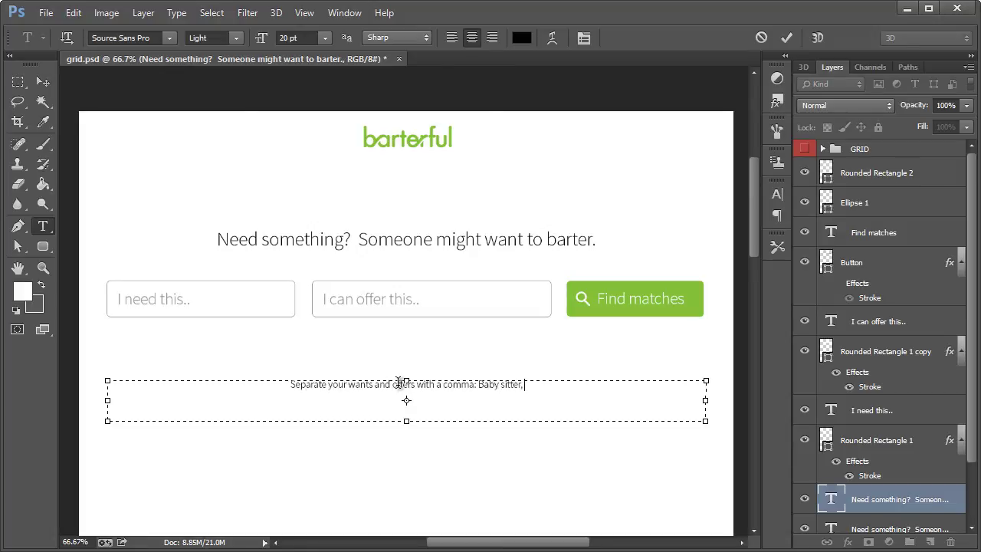
type(" washer fixed,")
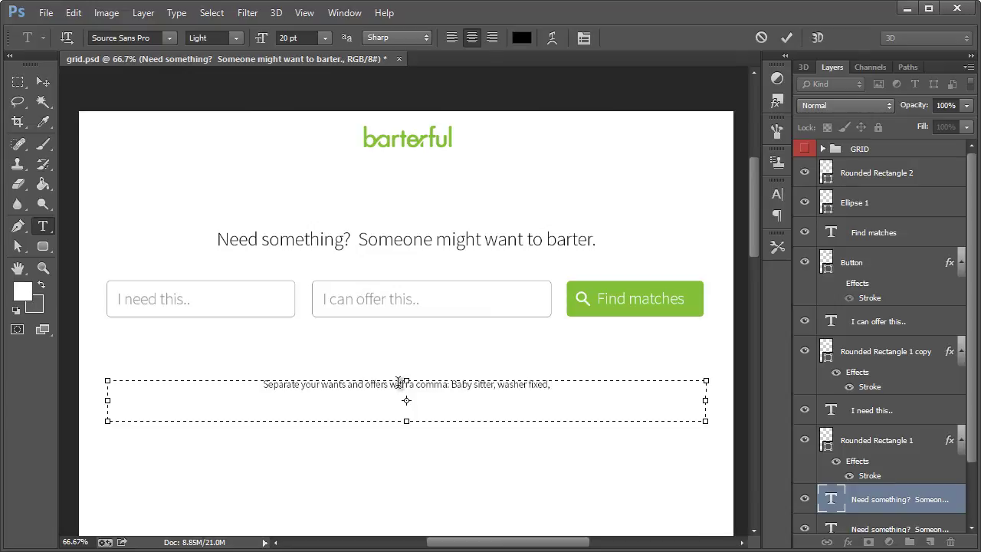
type(" cheap car")
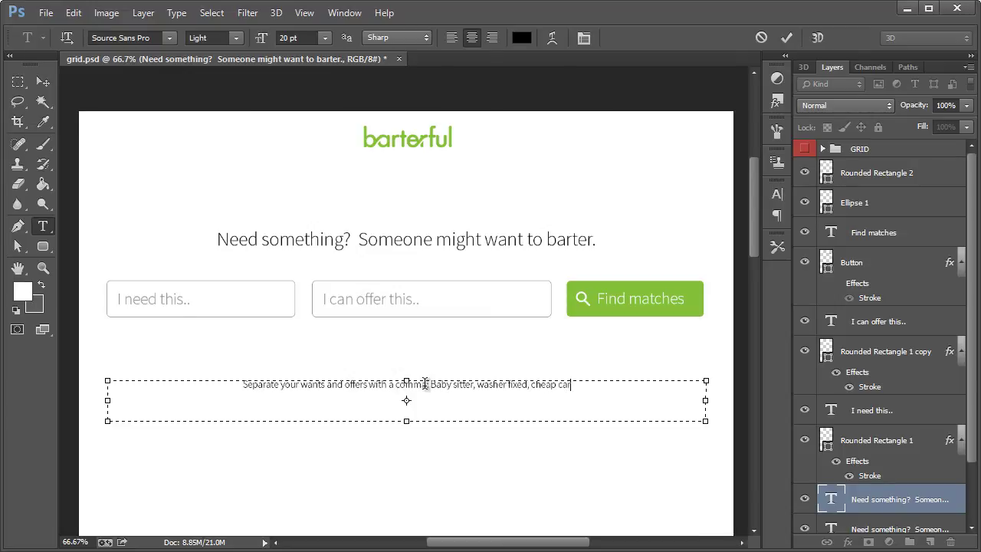
- Colour the examples 'Baby sitter, washer fixed, cheap car' a slightly darker button green
left_click_drag(432, 383, 576, 362)
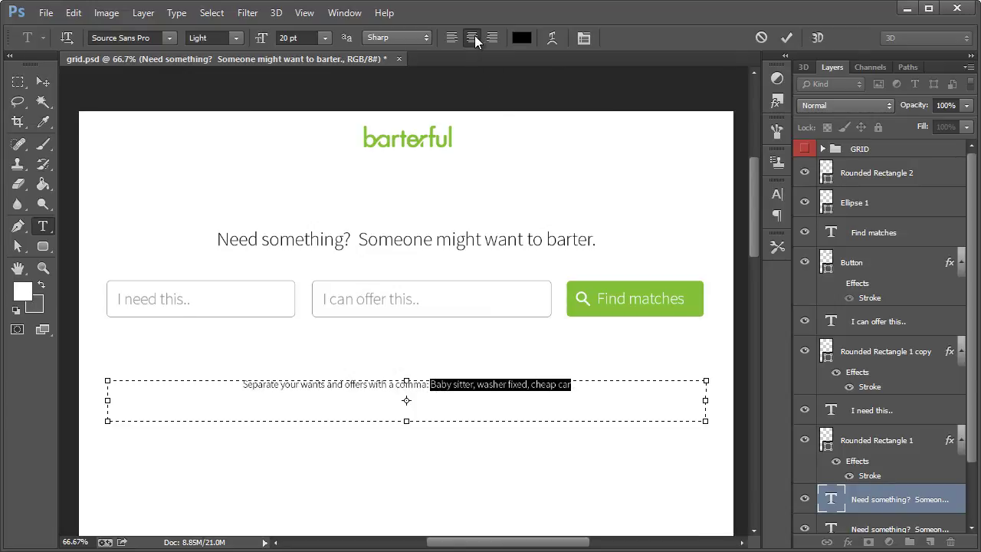
left_click(522, 37)
left_click(604, 285)
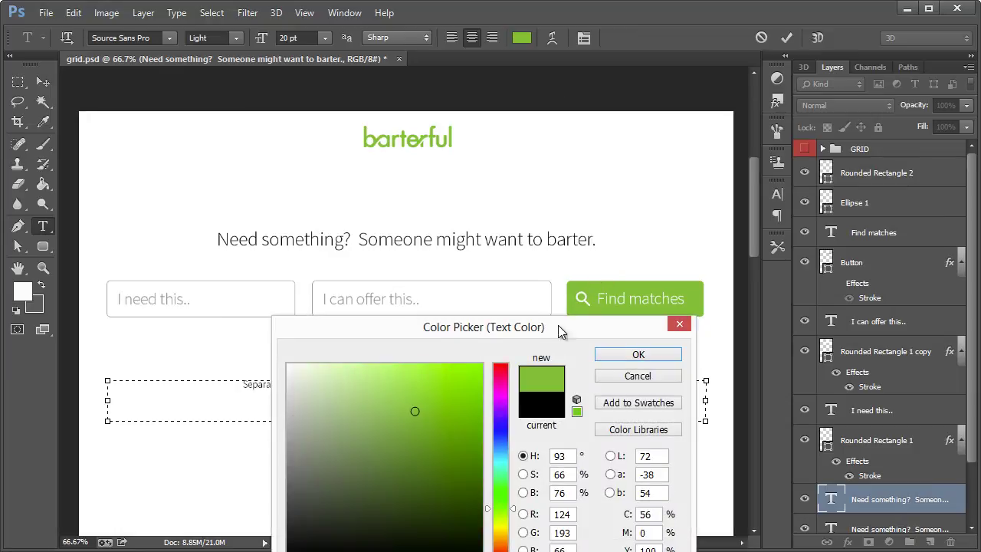
left_click_drag(558, 325, 360, 78)
left_click_drag(213, 196, 227, 198)
left_click(438, 109)
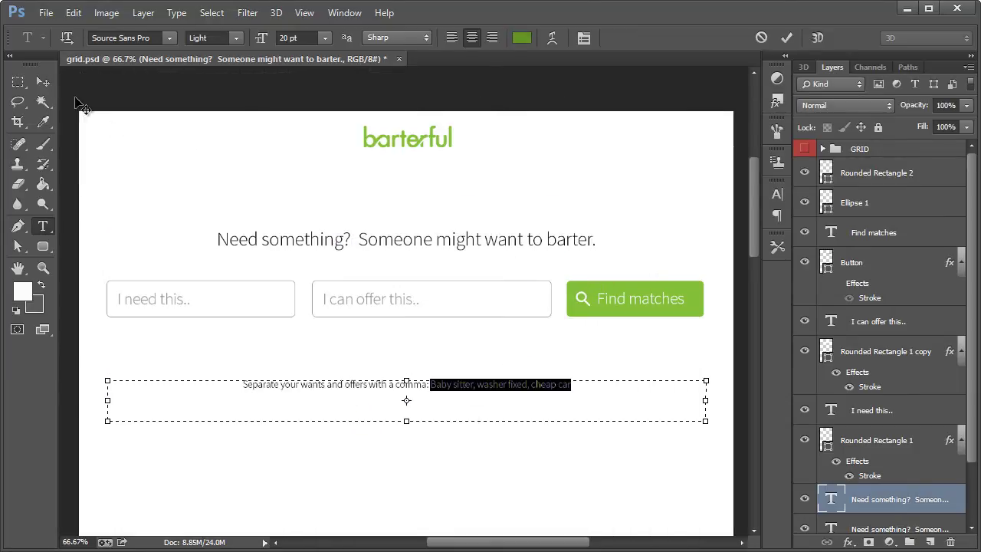
left_click(43, 79)
left_click(42, 267)
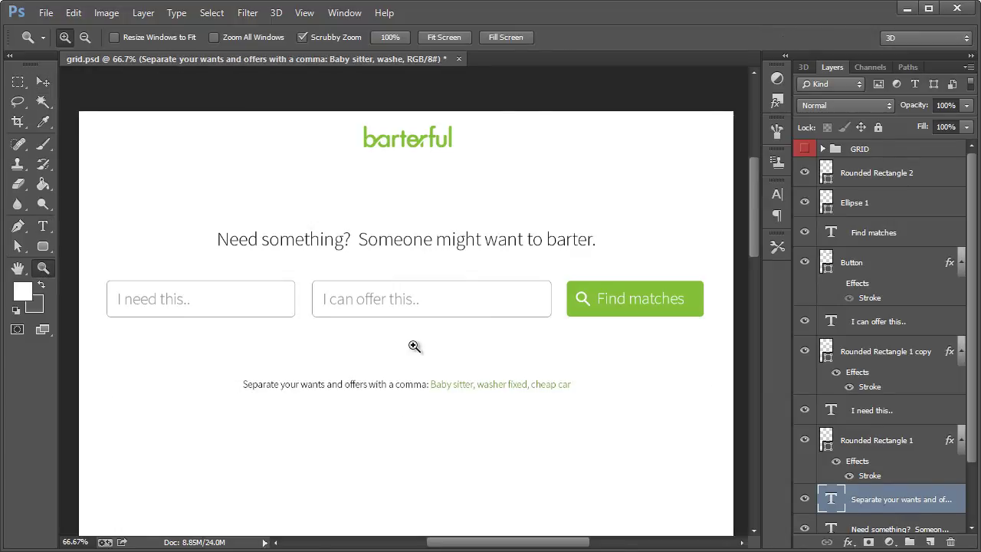
left_click(412, 345)
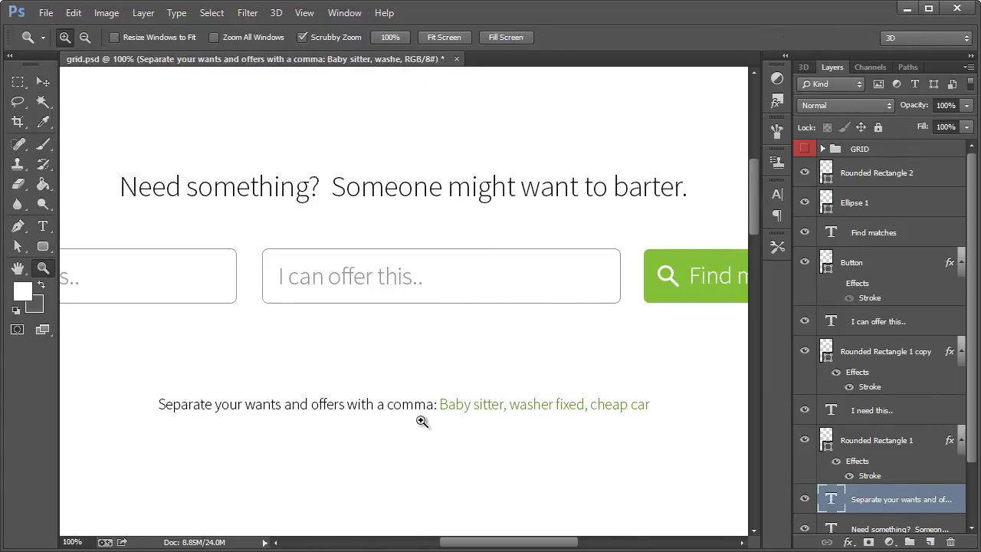
left_click(42, 80)
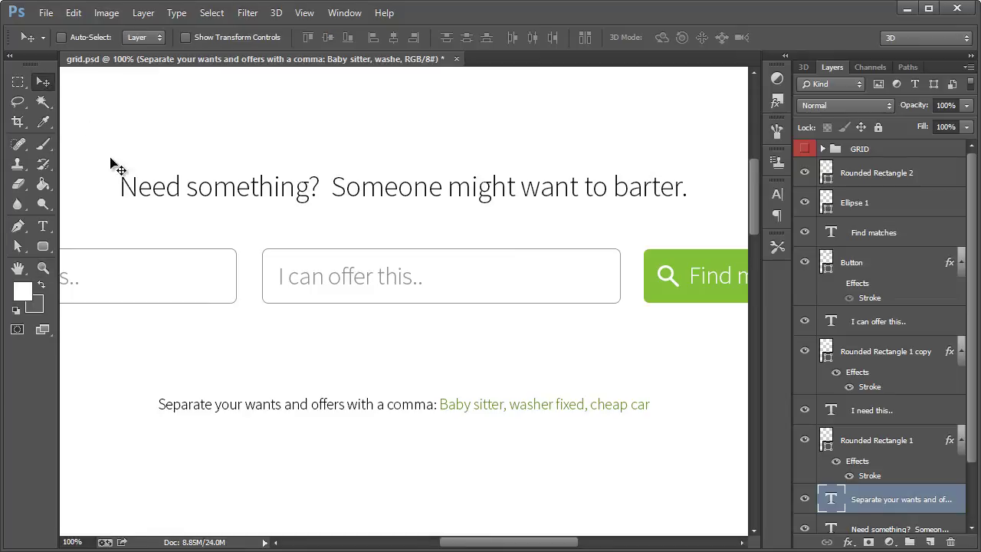
left_click(43, 268)
right_click(350, 243)
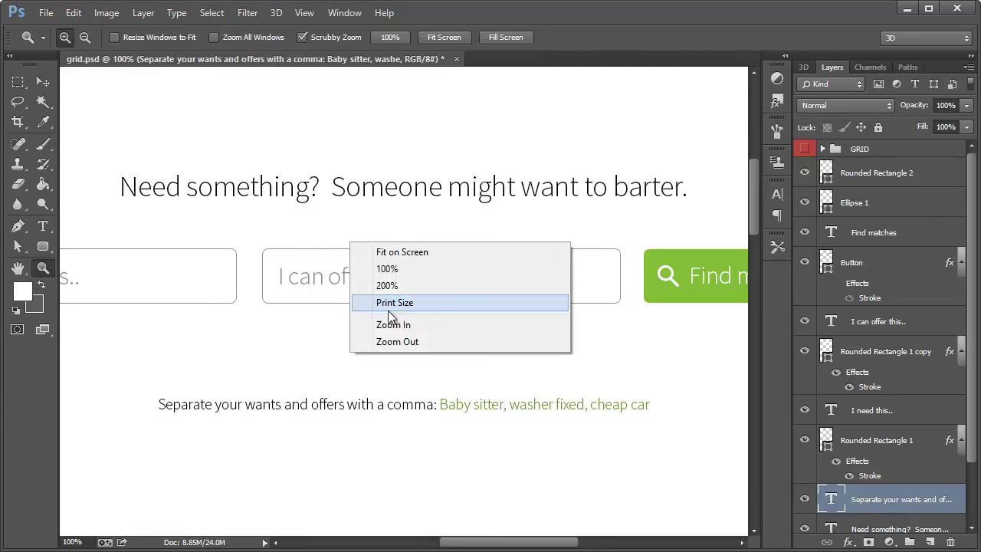
left_click(358, 343)
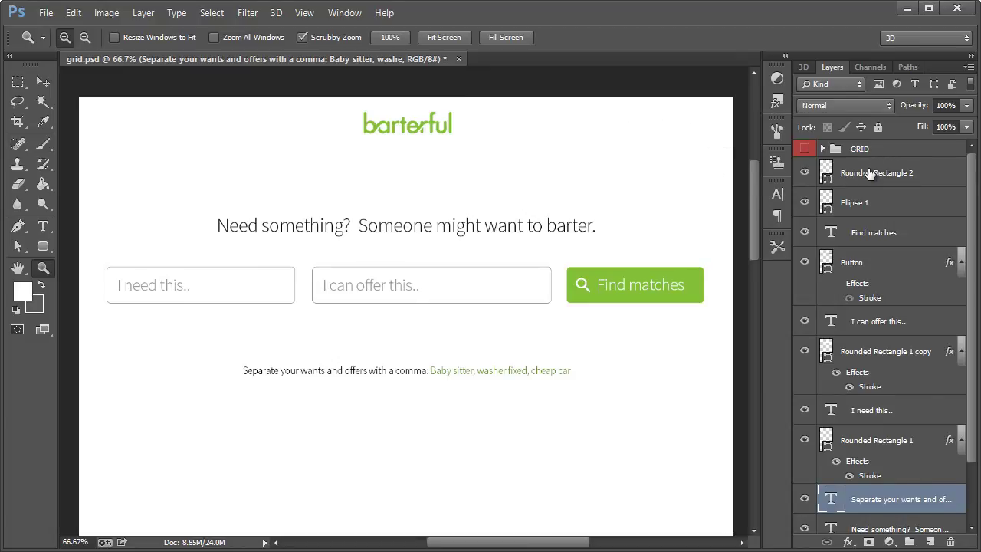
- Add left-aligned 'Login Here' text at the page's top right, aligned to the column grid
left_click(804, 149)
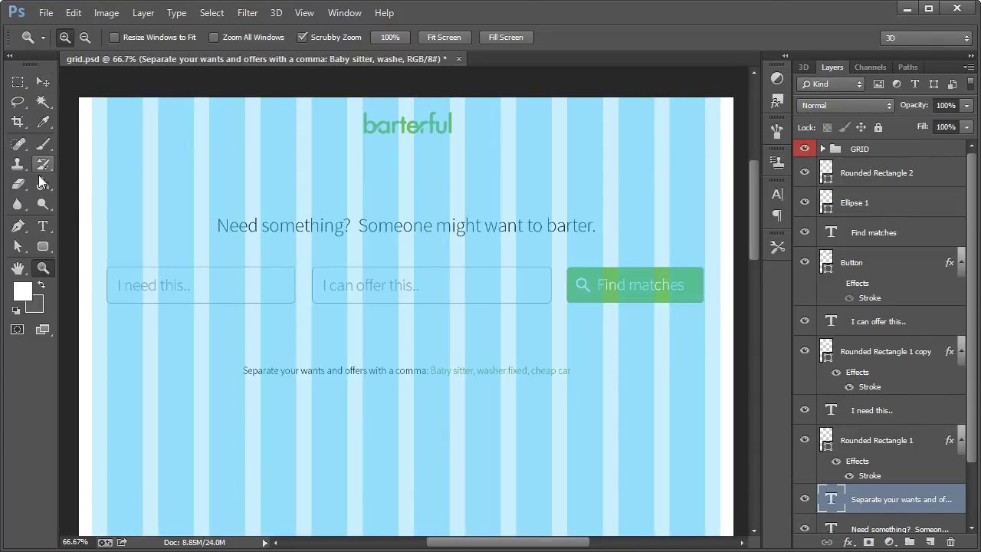
left_click(44, 225)
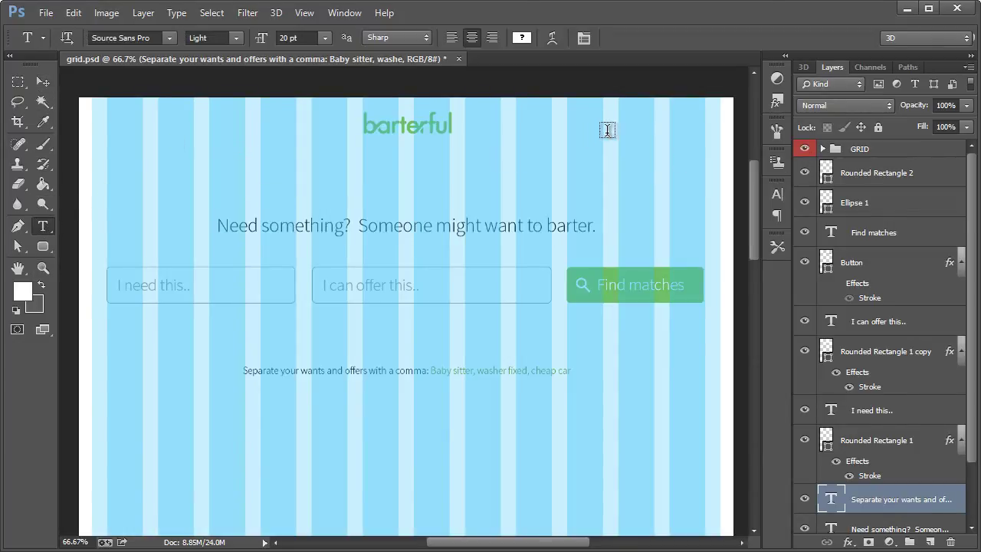
left_click(654, 127)
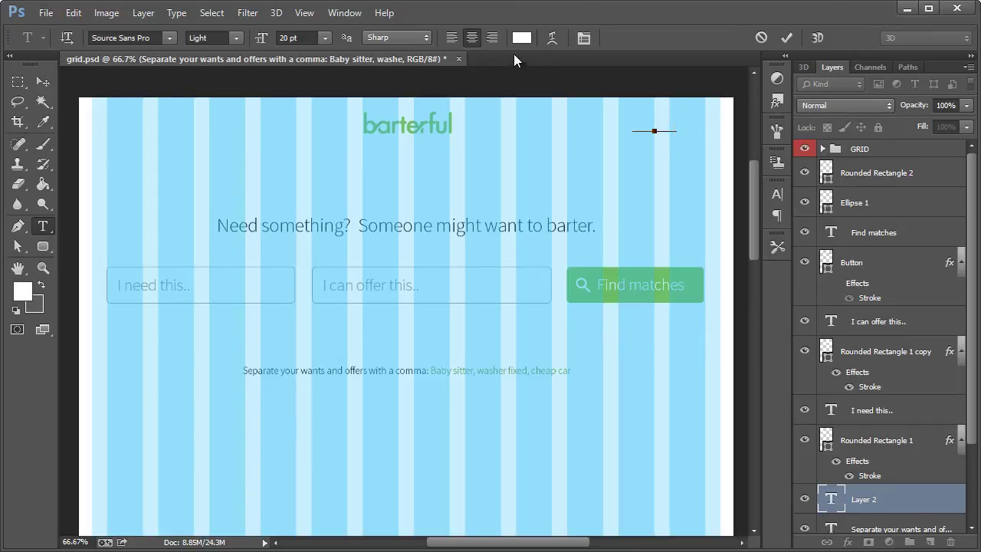
left_click(451, 37)
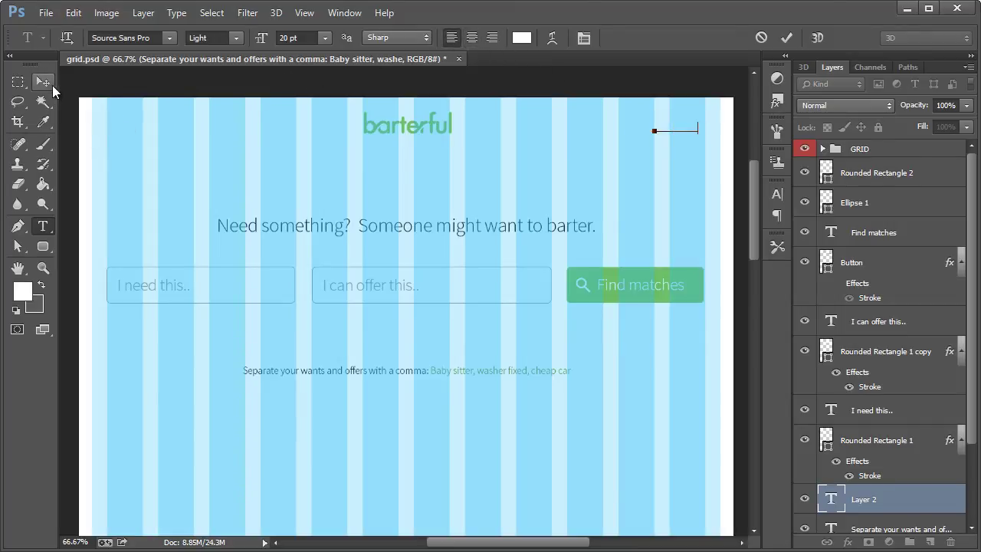
left_click(43, 81)
left_click(43, 225)
left_click(804, 149)
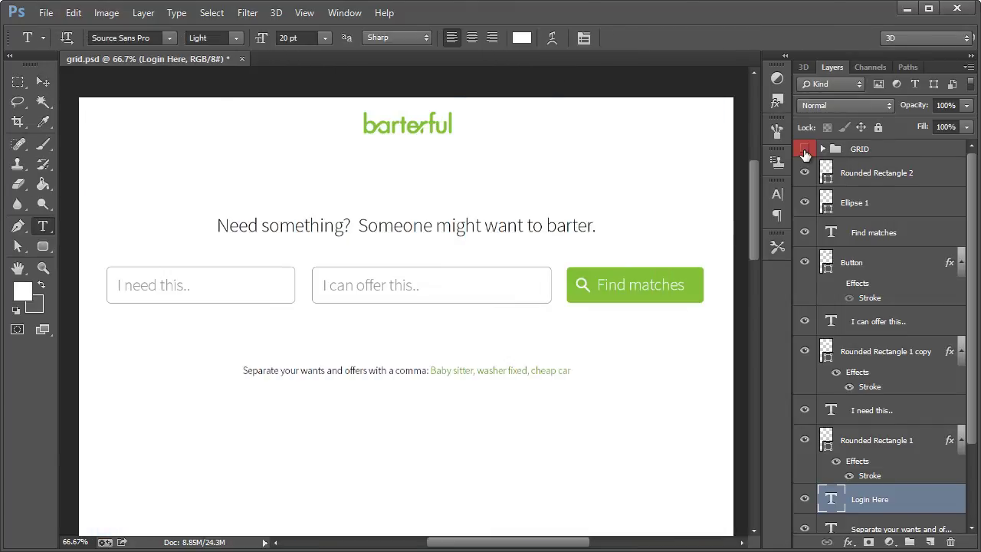
- Set the Login Here text colour to dark grey 555555
left_click(521, 38)
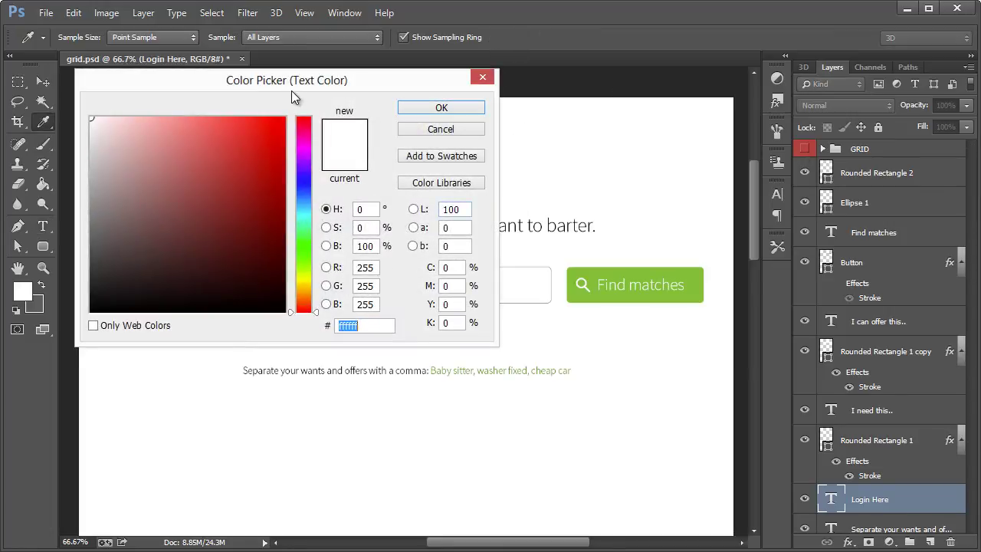
left_click_drag(291, 90, 401, 273)
left_click_drag(219, 400, 156, 421)
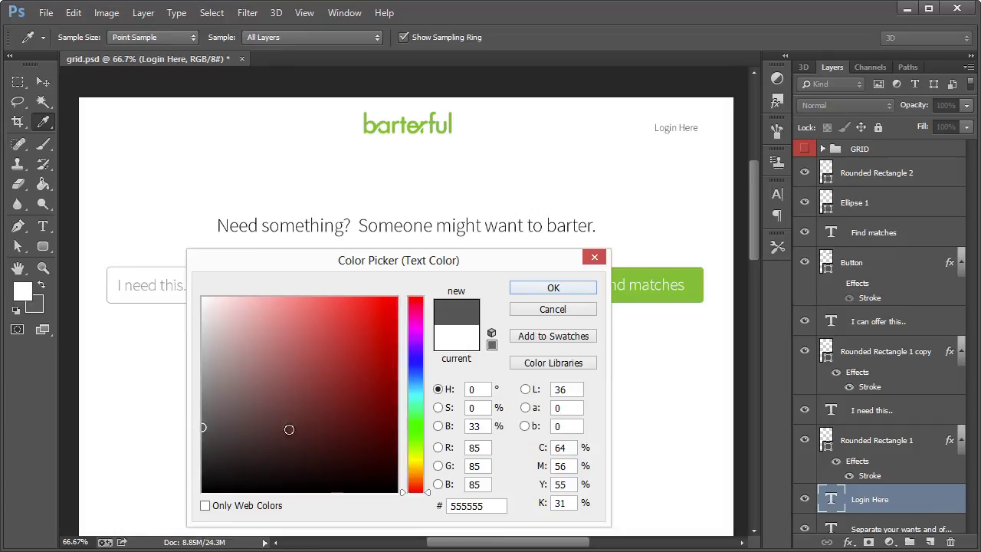
left_click(579, 291)
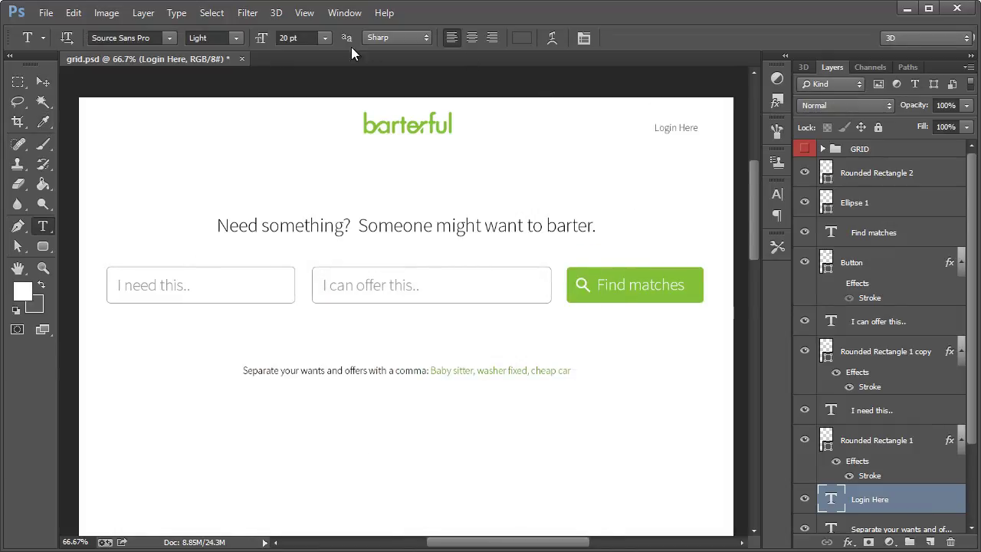
- Zoom in on Login Here, set it to 18 pt, and underline it in the Character panel
key("z")
left_click(673, 148)
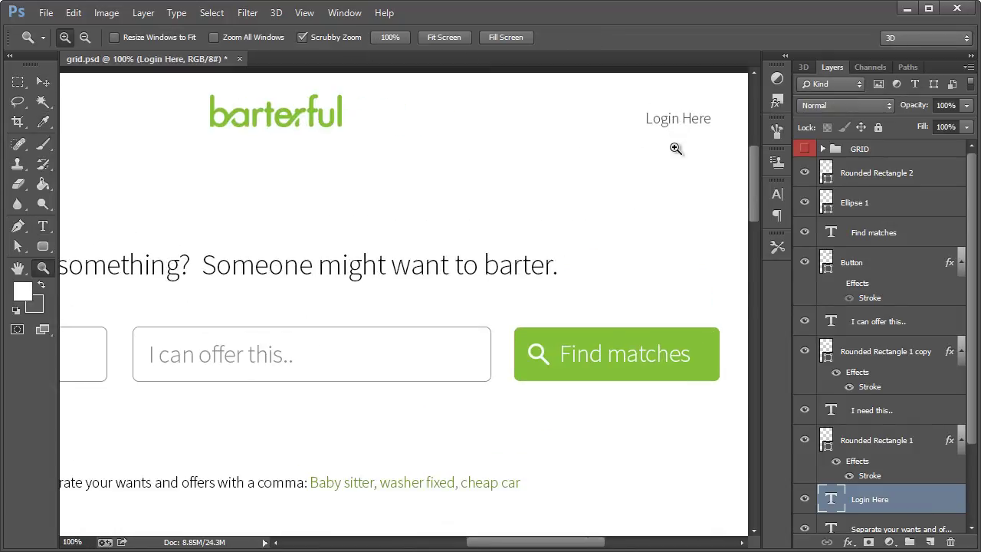
left_click(43, 226)
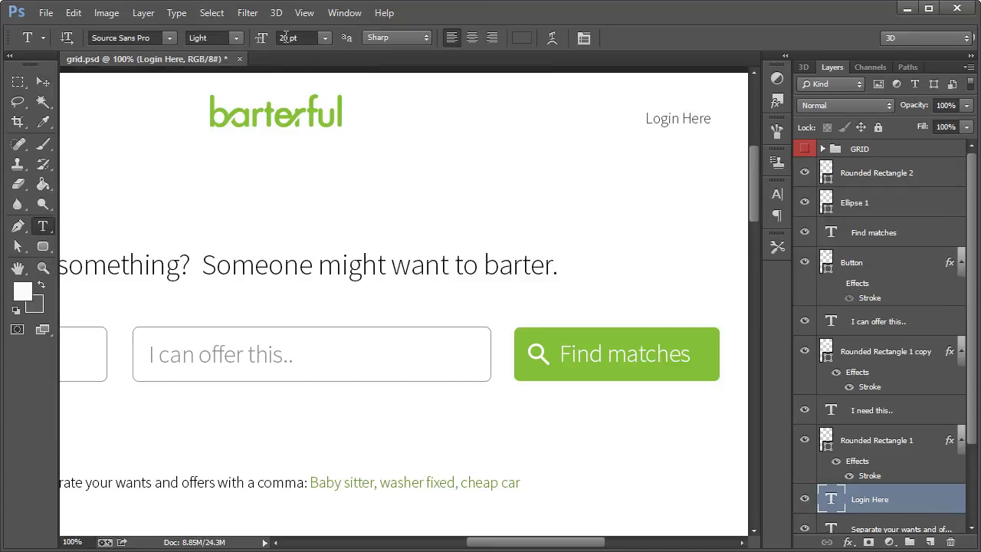
left_click(285, 37)
type("18")
key("Return")
left_click(777, 195)
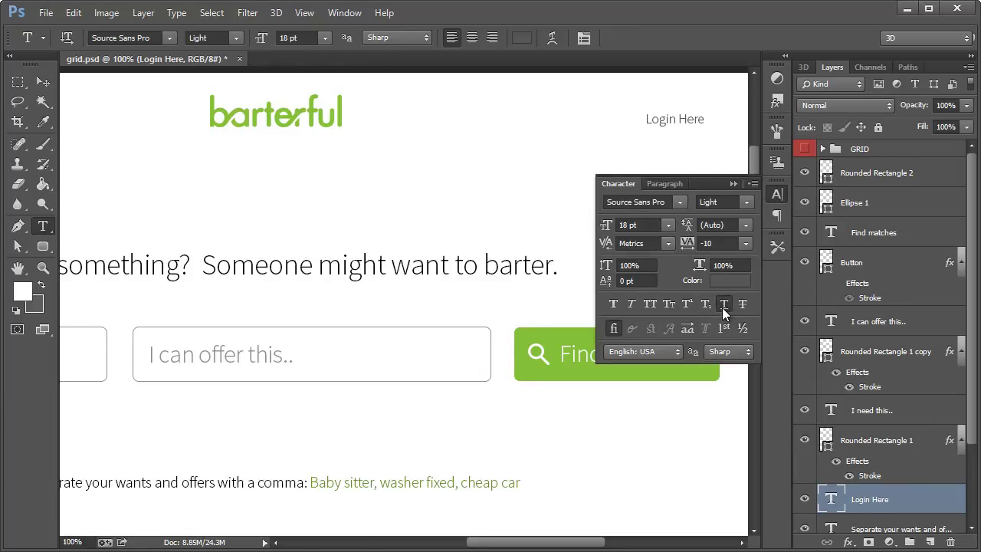
left_click(776, 196)
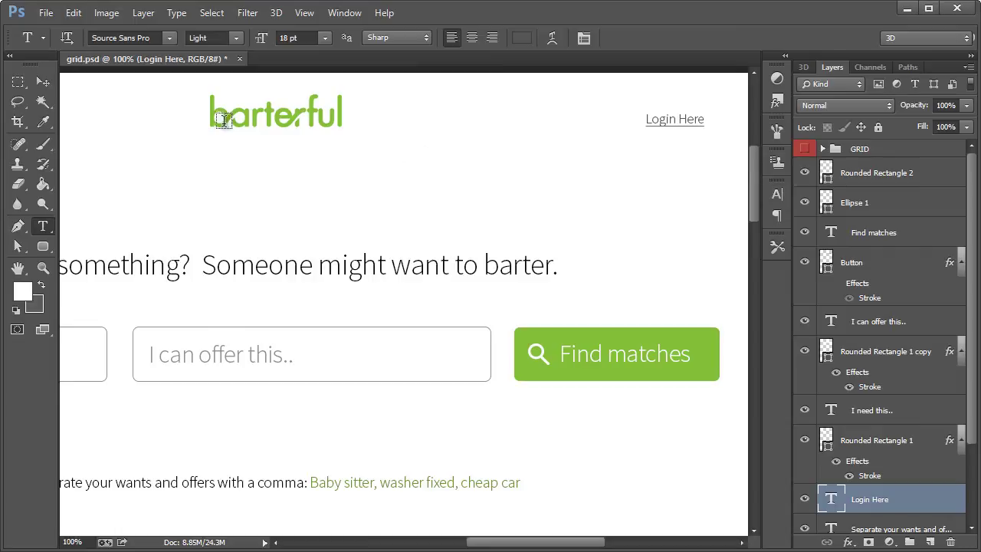
left_click(43, 268)
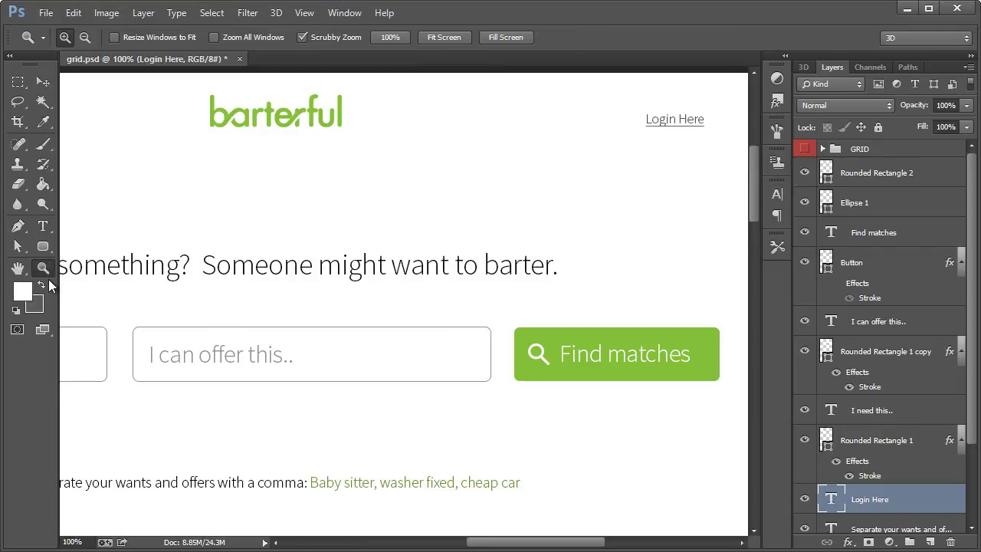
- Zoom out to 66.7% and pan so the full barterful page, logo through helper line, is visible
right_click(157, 246)
left_click(189, 344)
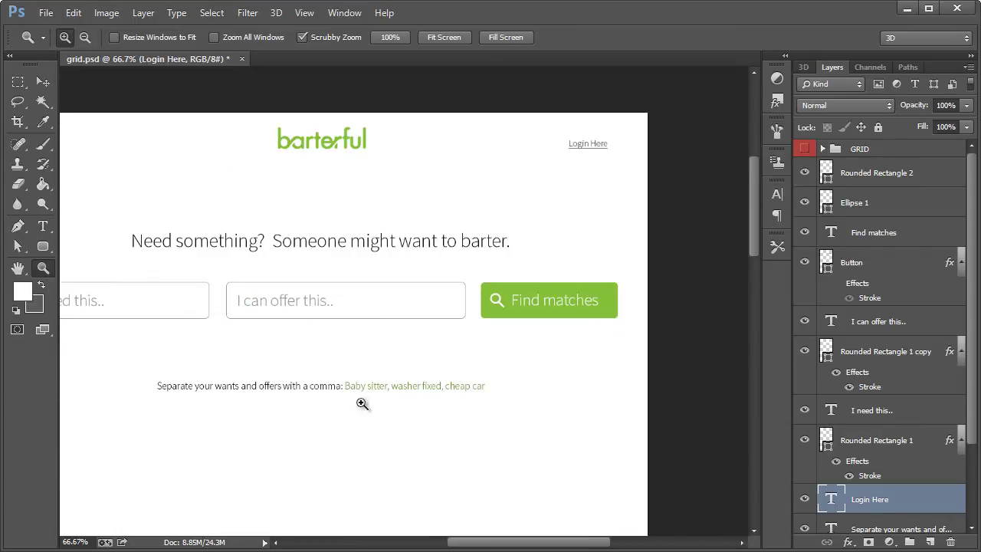
left_click_drag(500, 545, 481, 544)
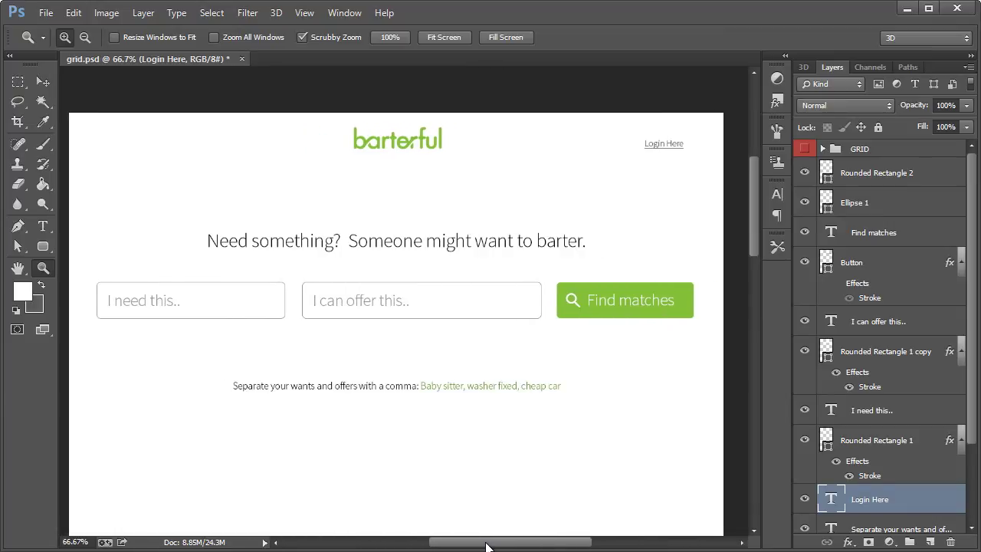
scroll(478, 355, "down", 5)
scroll(478, 354, "up", 3)
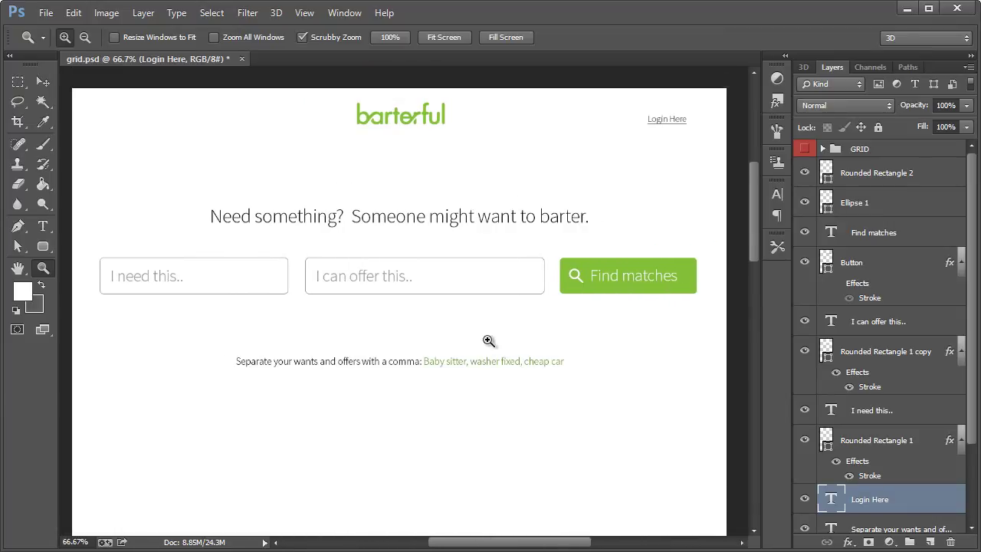
left_click(43, 83)
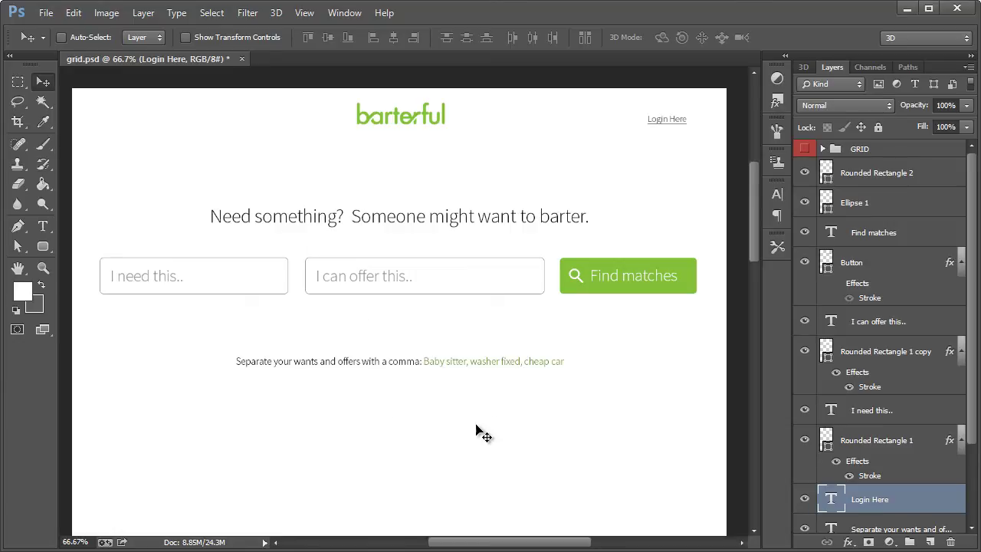
left_click_drag(521, 542, 519, 544)
- Save As Home-Step-1.psd in the parent 70 - Barterful - Landing Page Design folder
left_click(46, 13)
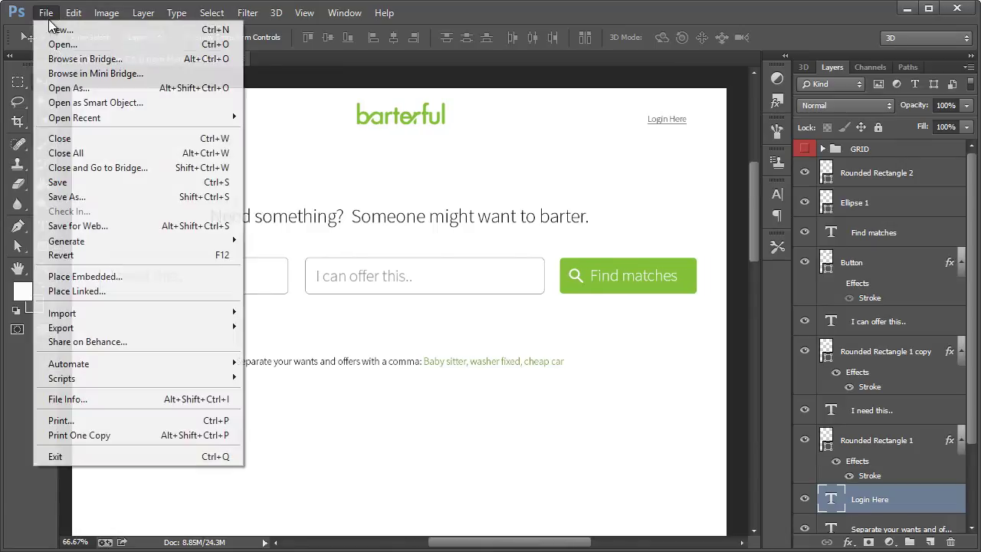
left_click(83, 202)
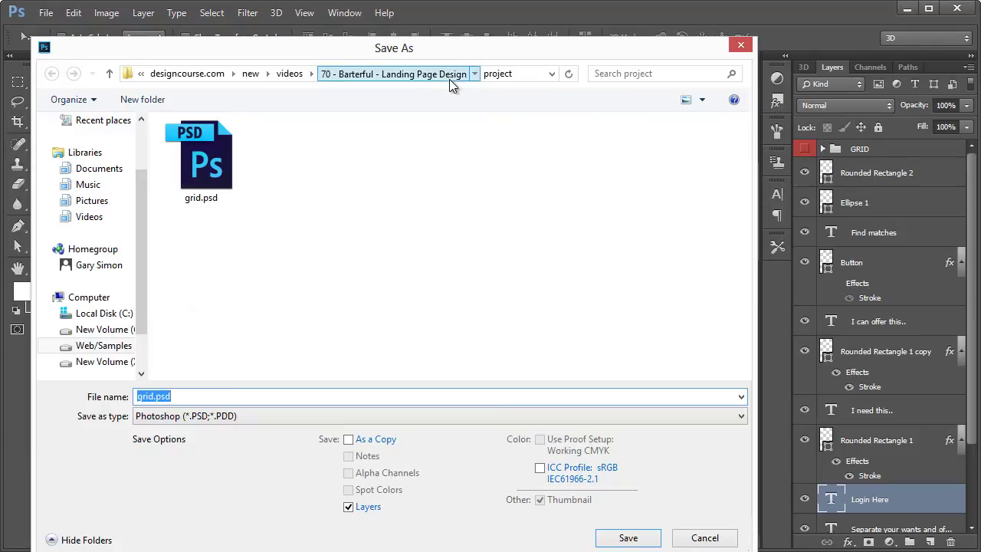
left_click(449, 79)
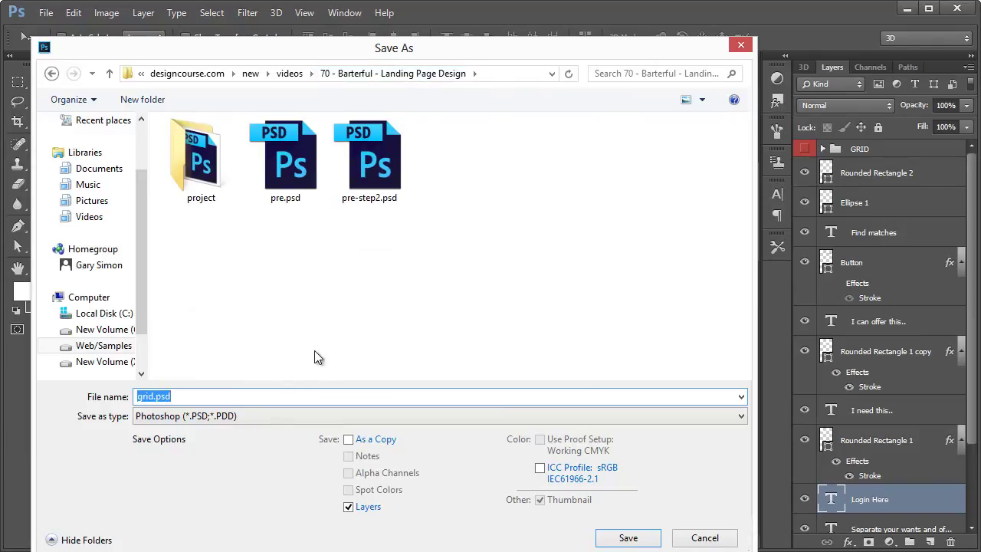
type("Home-Step-1")
key("Return")
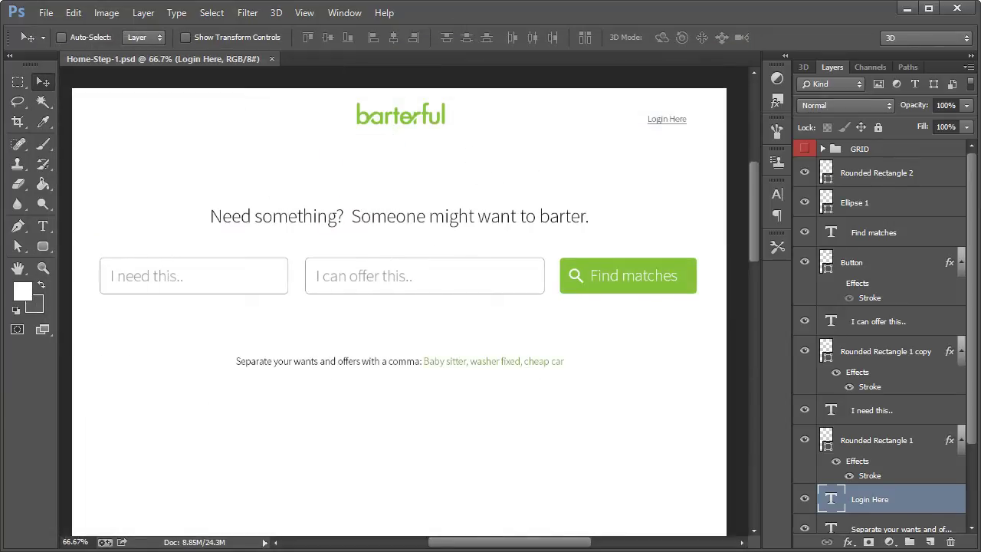
left_click(480, 14)
scroll(472, 312, "down", 1)
scroll(472, 316, "up", 1)
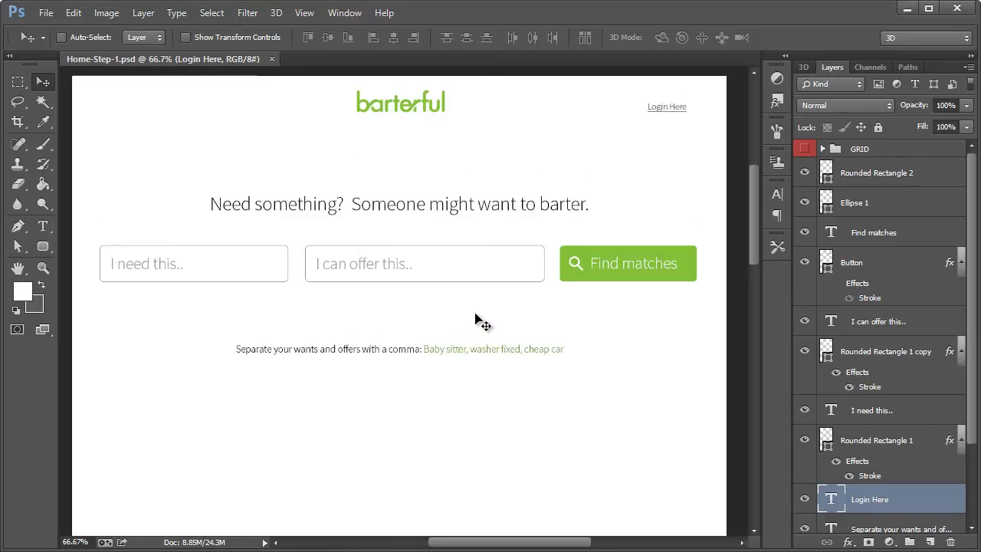